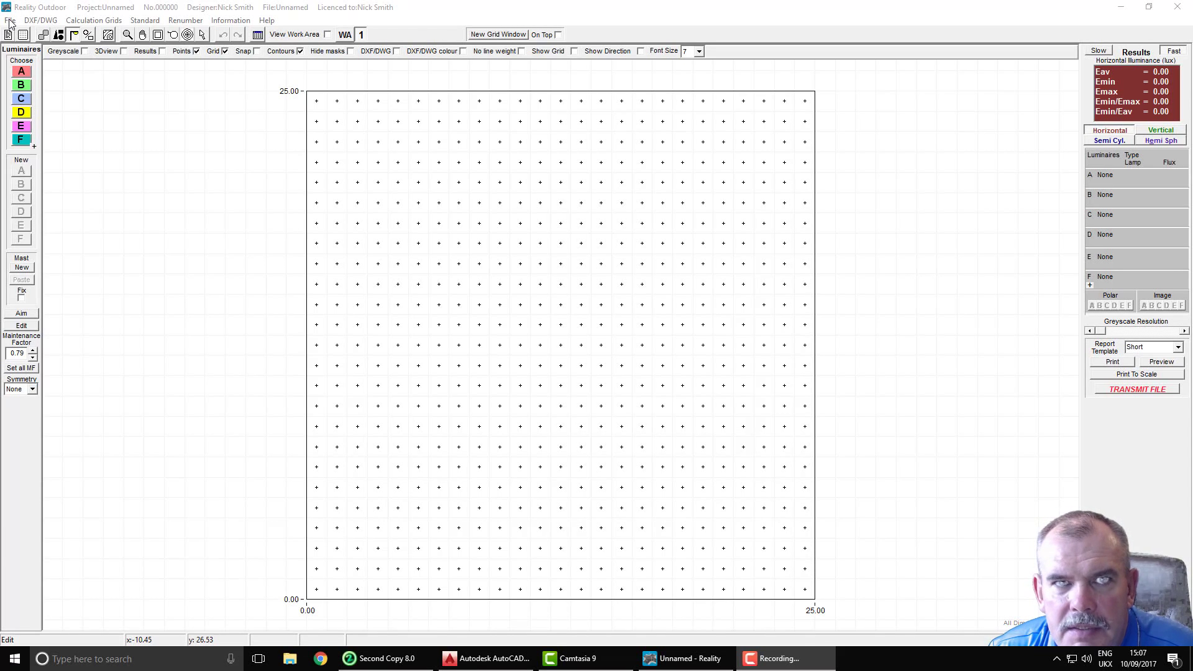
Open the existing S38 New Road Bream Lighting project.
click(11, 20)
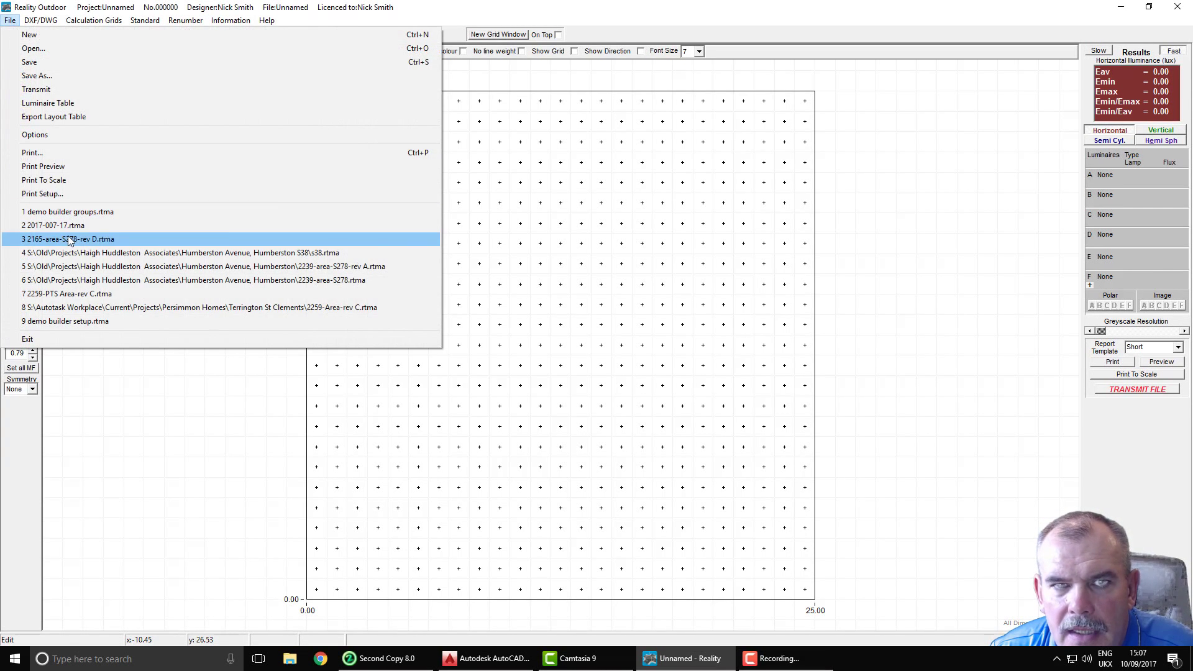
key(Escape)
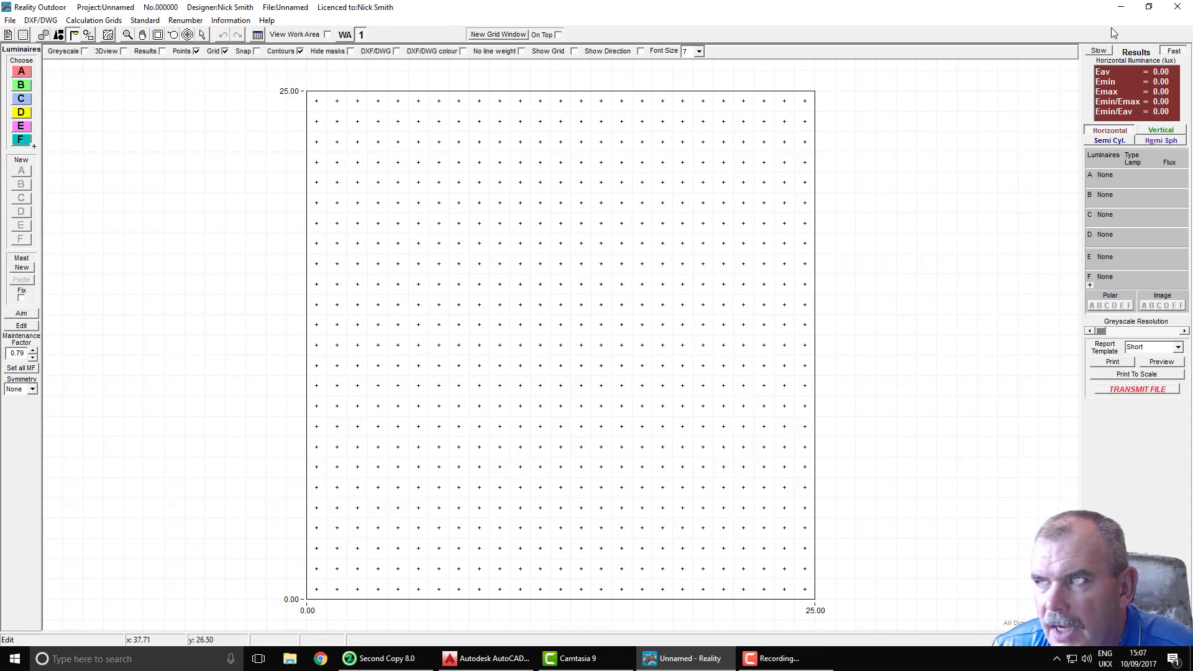
click(11, 20)
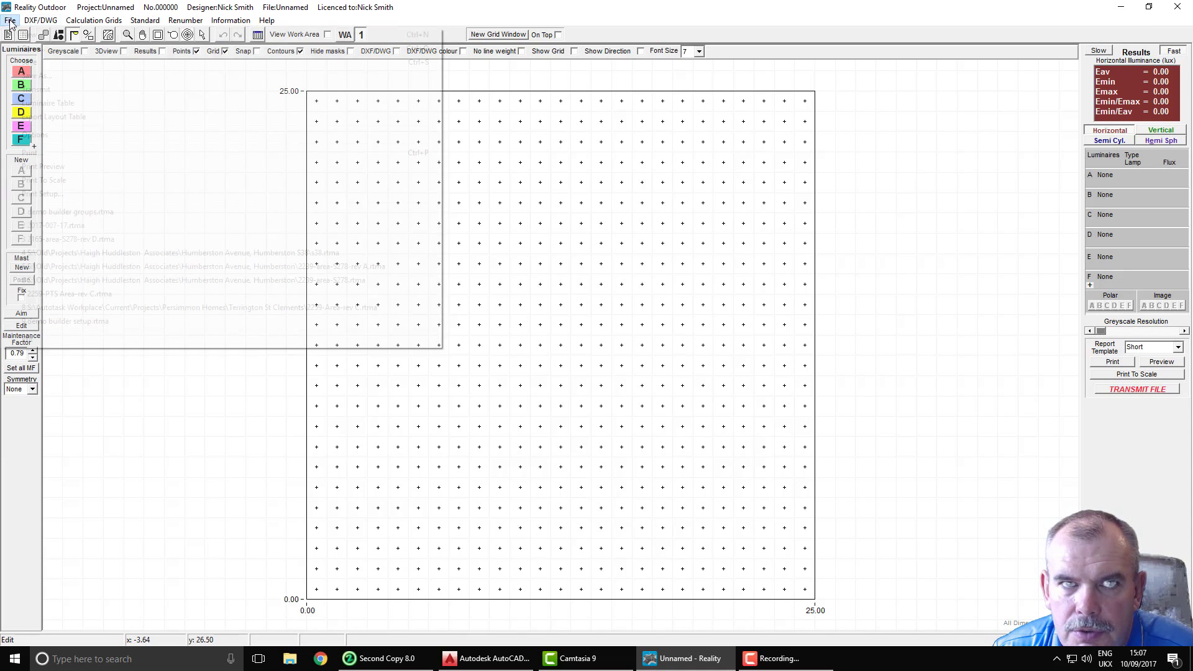
click(334, 230)
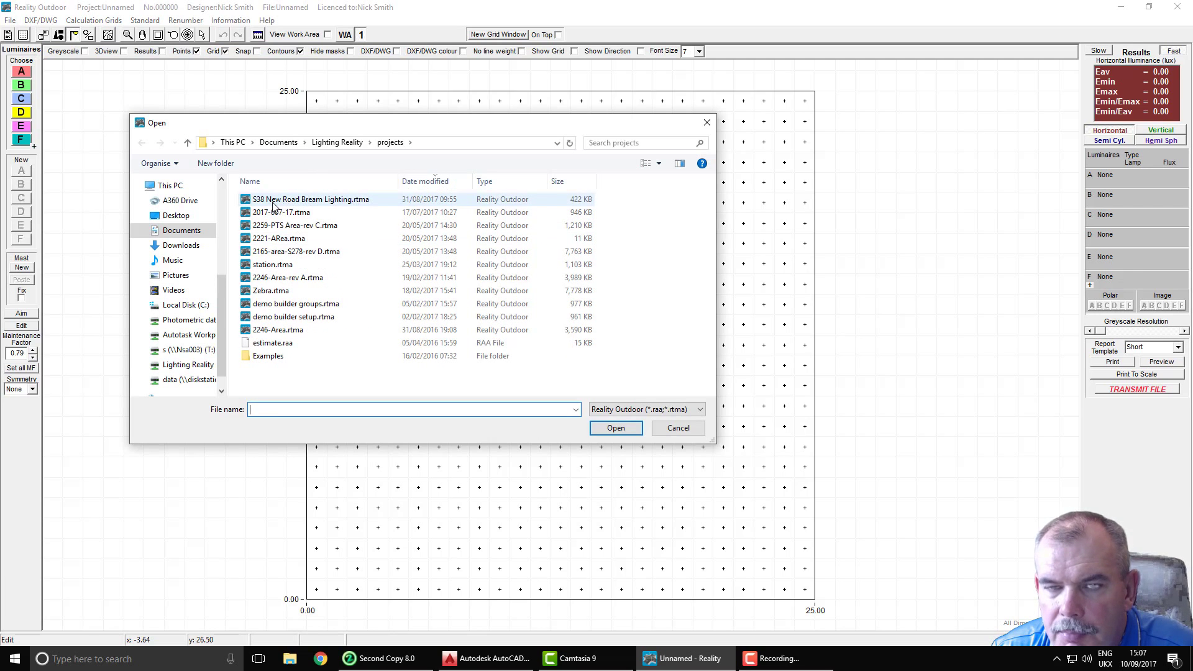
click(277, 199)
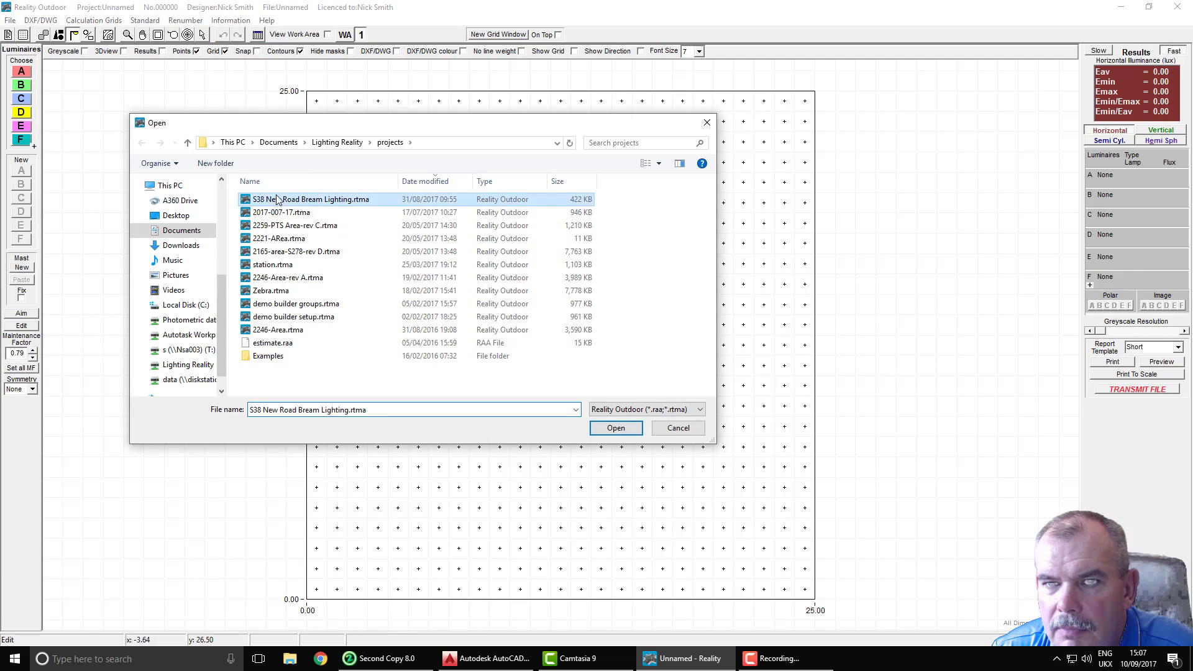
click(616, 428)
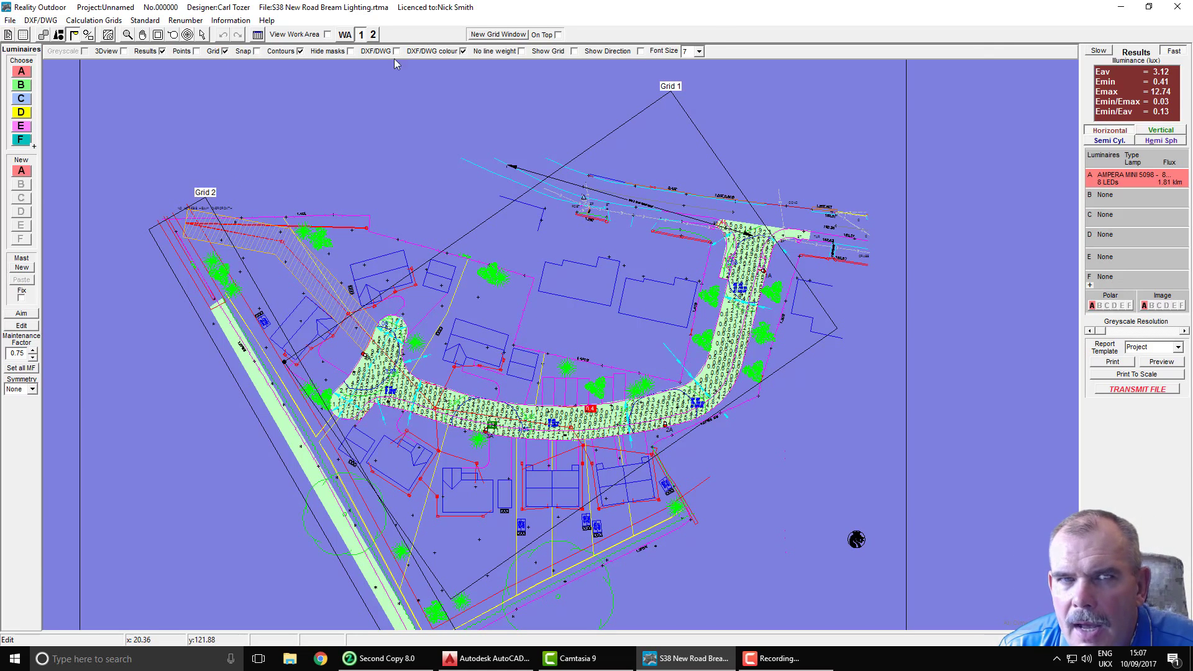
Start a blank project and import the 1497-8 200.dwg site drawing.
click(9, 21)
click(30, 35)
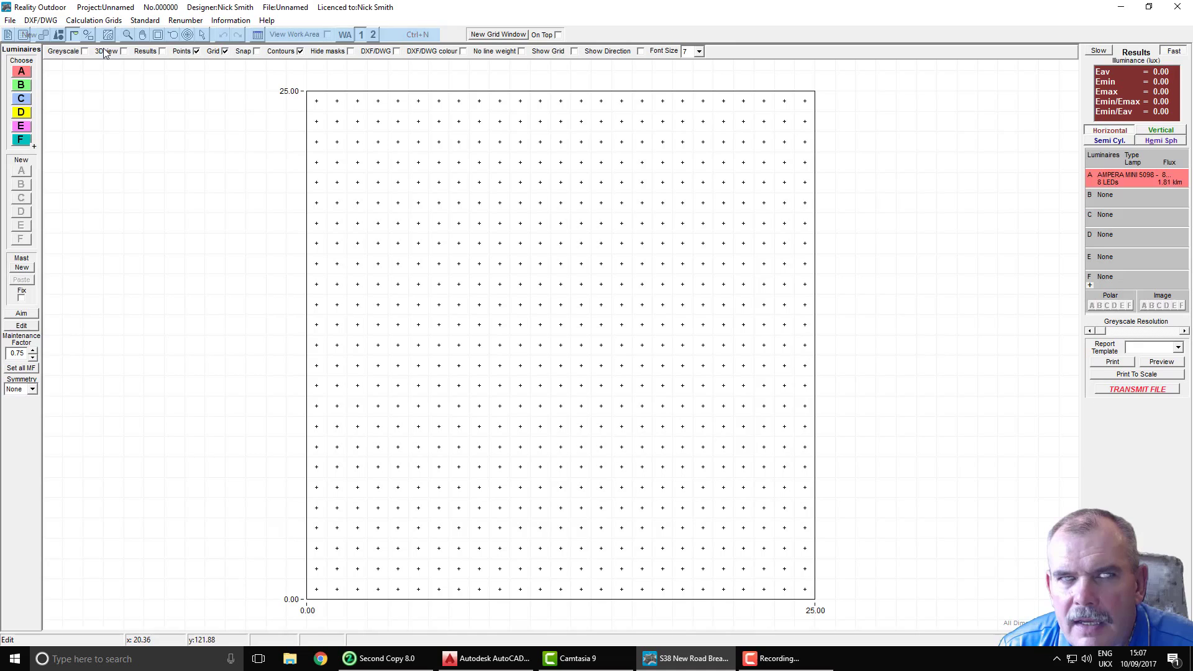
click(28, 21)
click(50, 32)
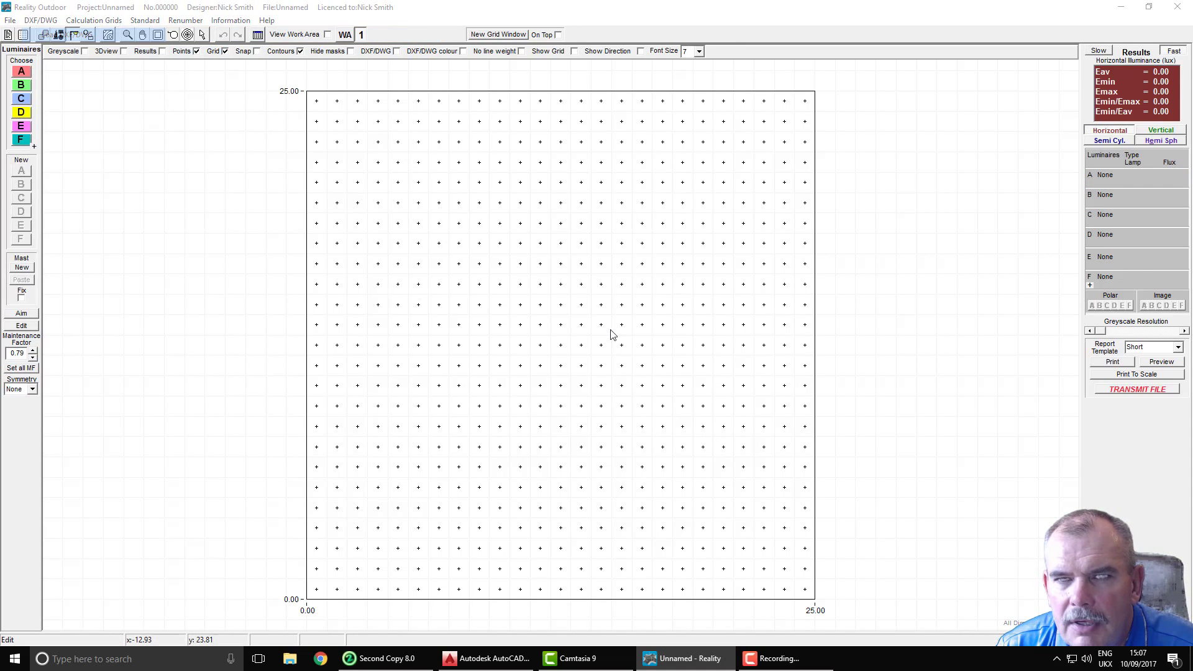
click(457, 181)
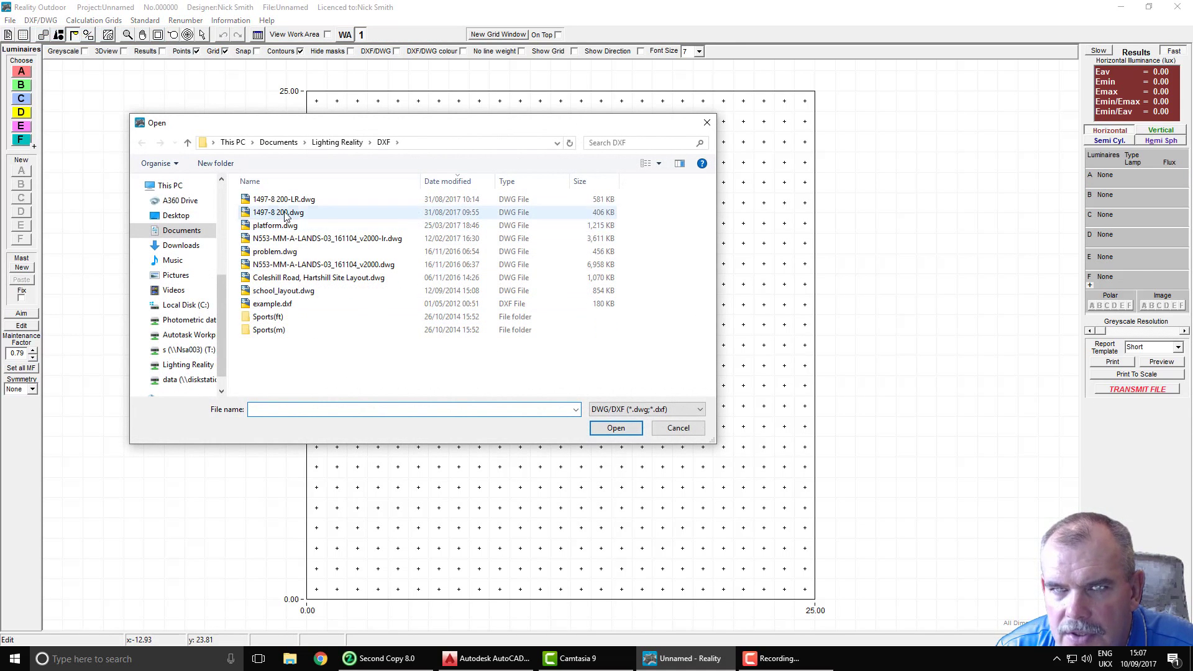
click(278, 212)
click(614, 429)
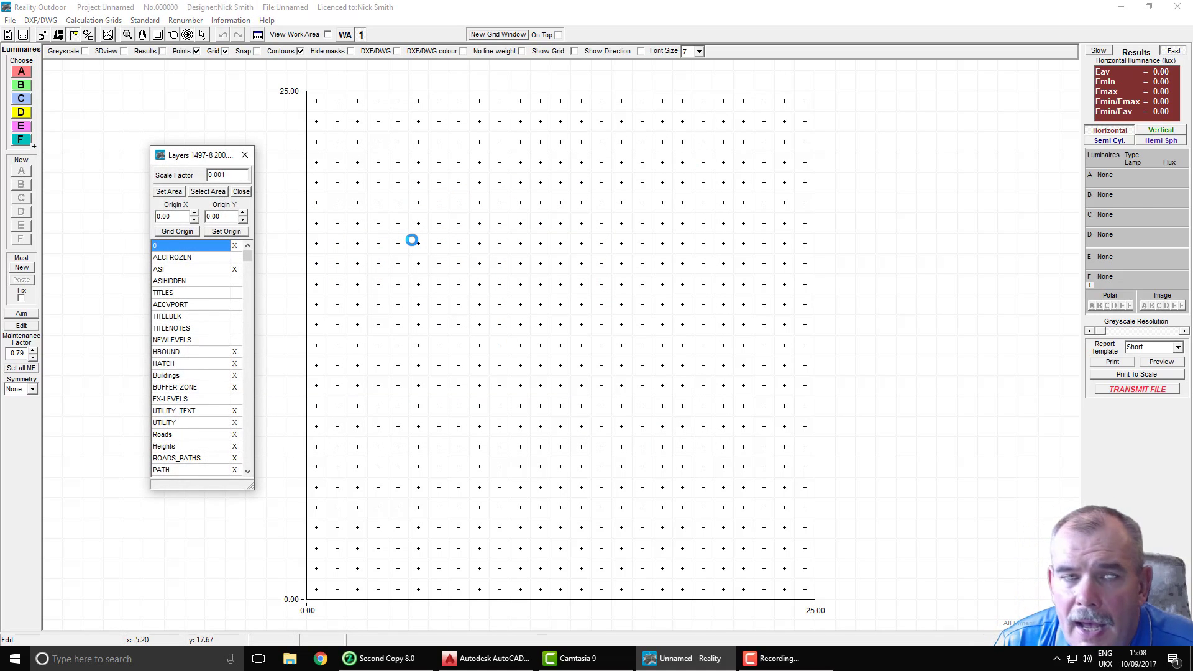
Fit the calculation grid over the central road area, confirm the 0.001 scale, and close Layers.
click(169, 192)
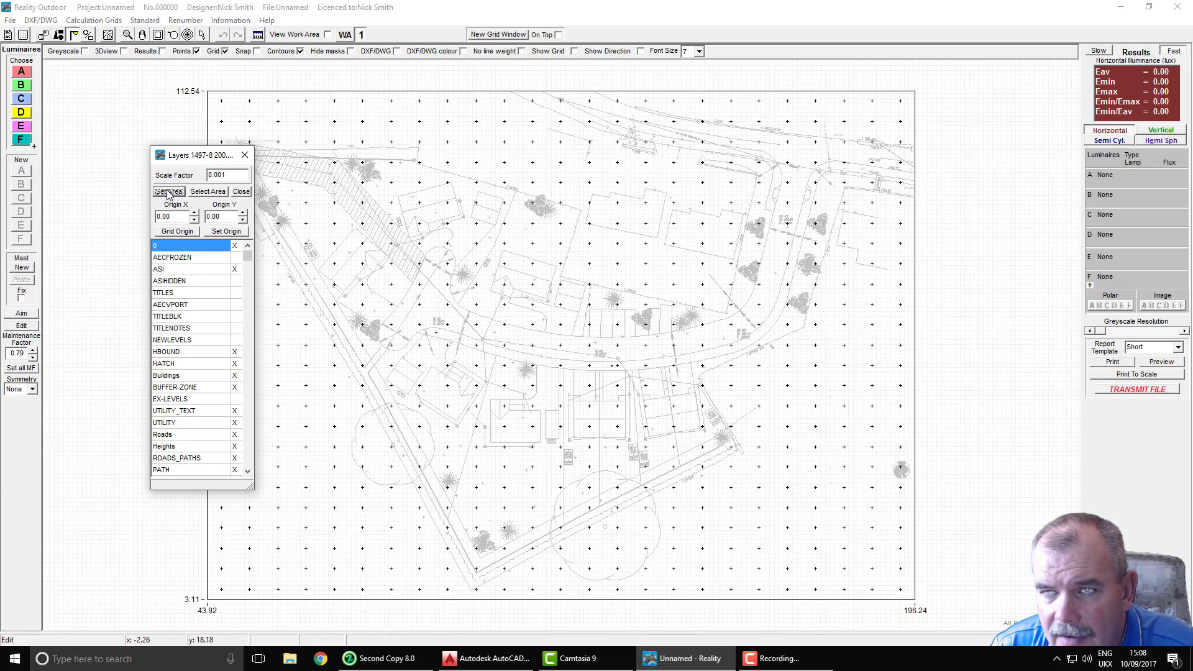
drag(179, 157, 117, 133)
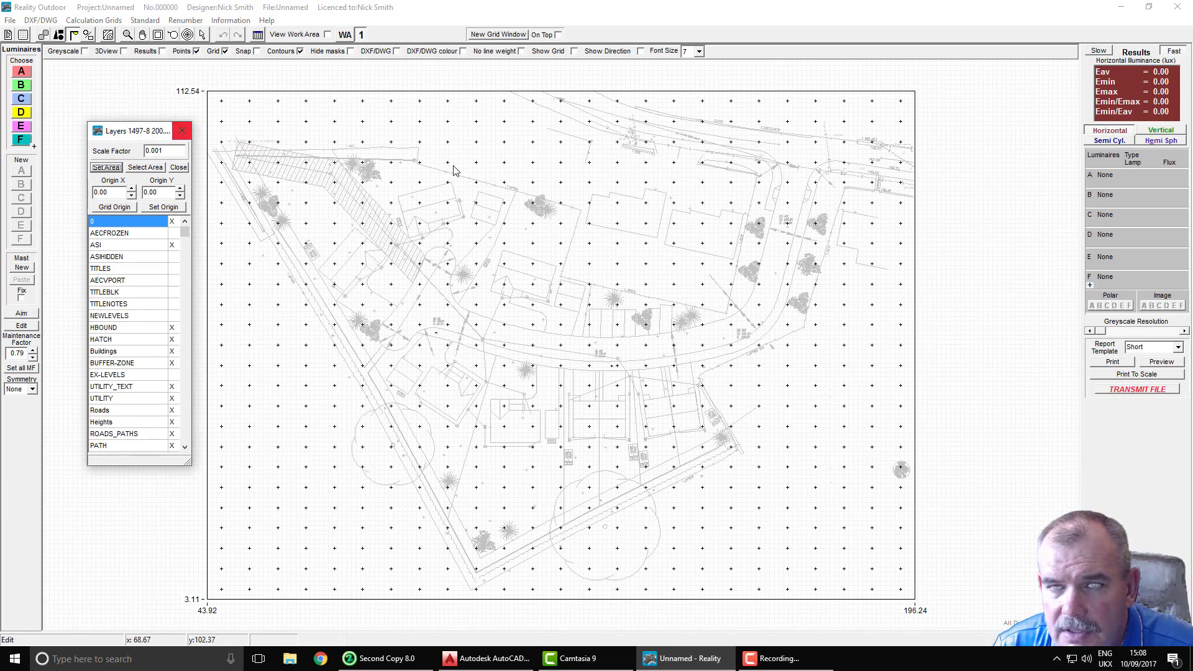
click(140, 168)
mouse_move(315, 111)
mouse_down()
mouse_move(585, 329)
mouse_move(900, 436)
mouse_up()
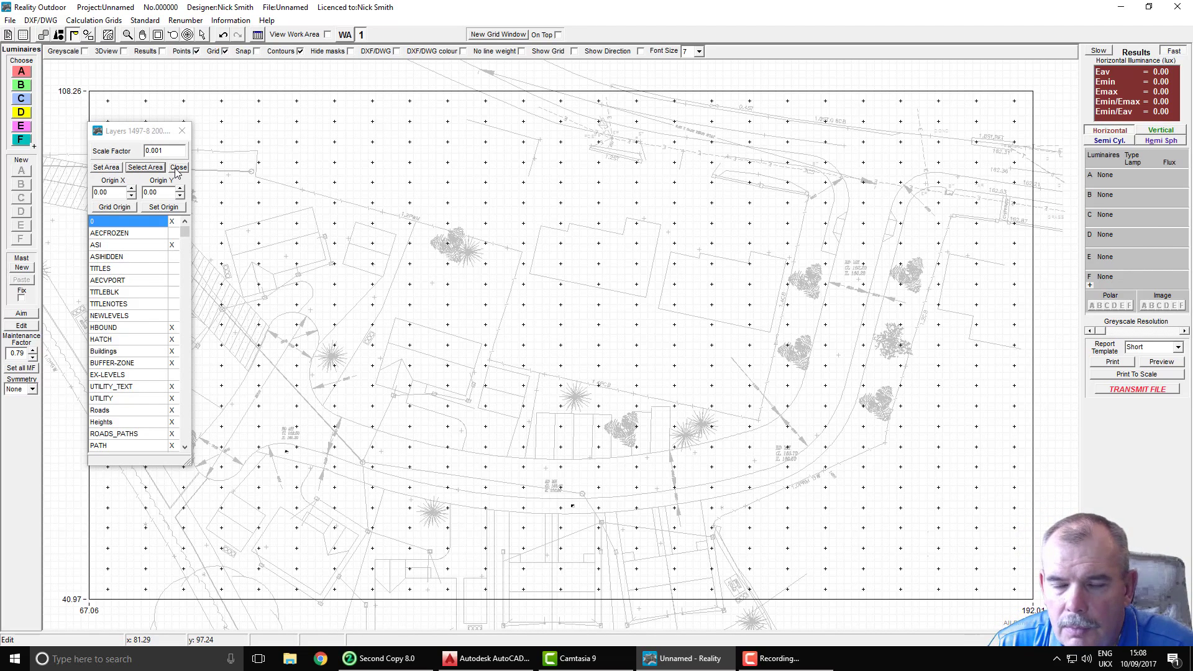
double_click(163, 149)
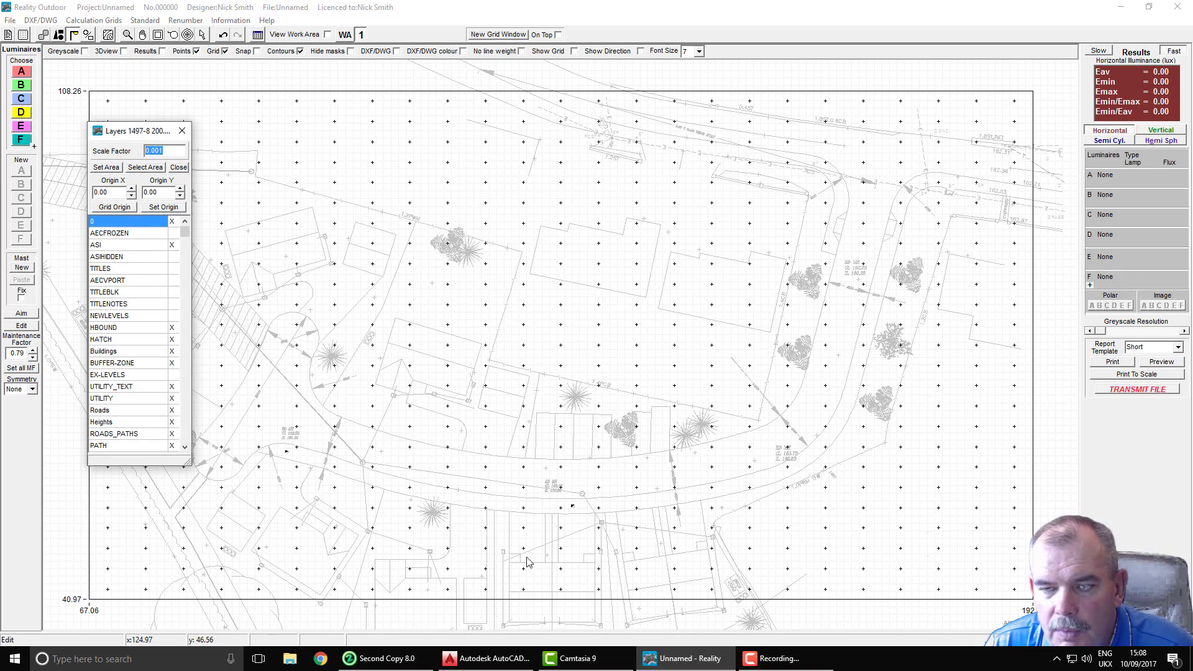
click(179, 168)
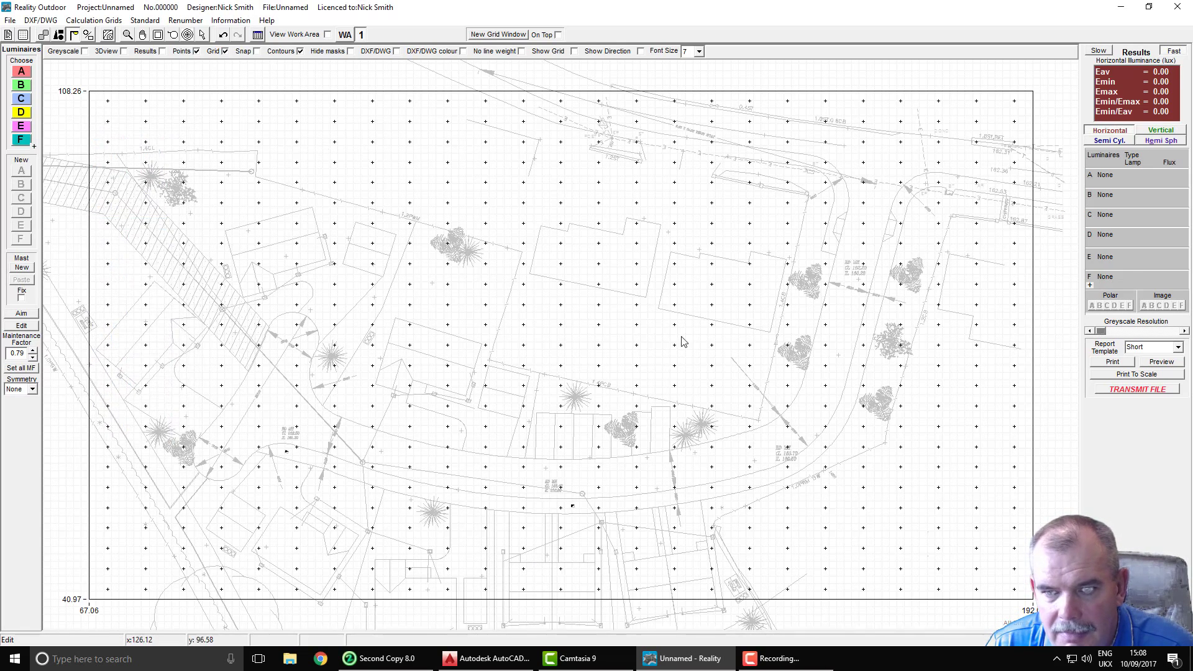
Measure 7200 across the road from a kerb endpoint, perpendicular to the opposite kerb, then minimise AutoCAD.
click(483, 660)
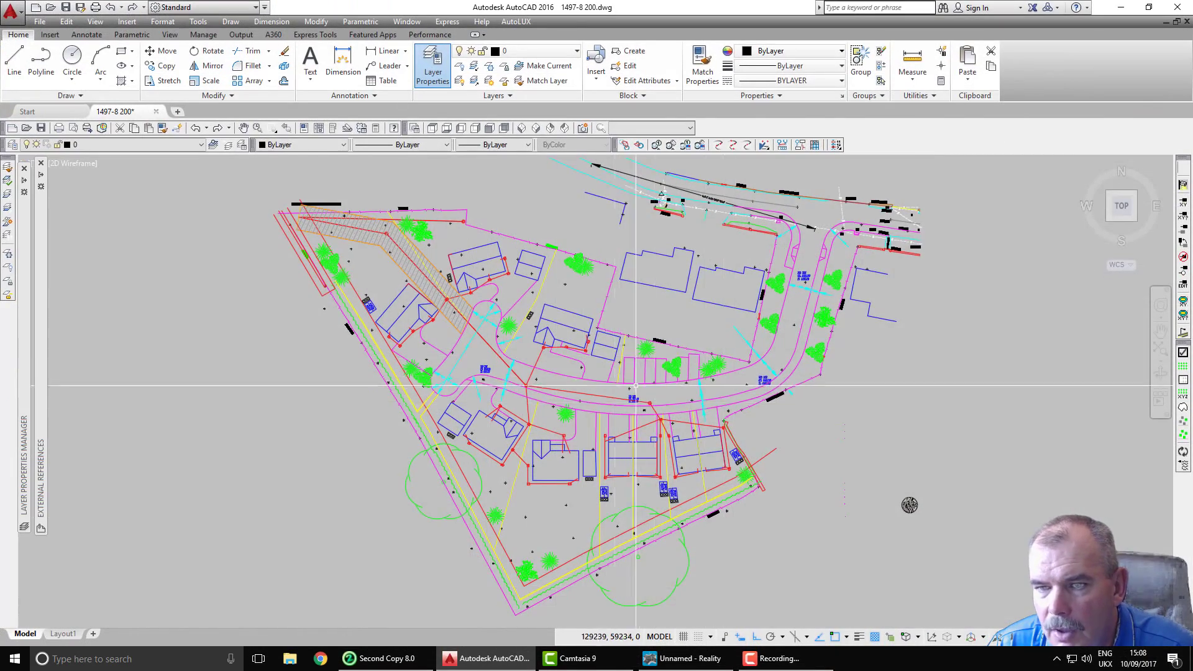
scroll(636, 386, up, 5)
click(198, 21)
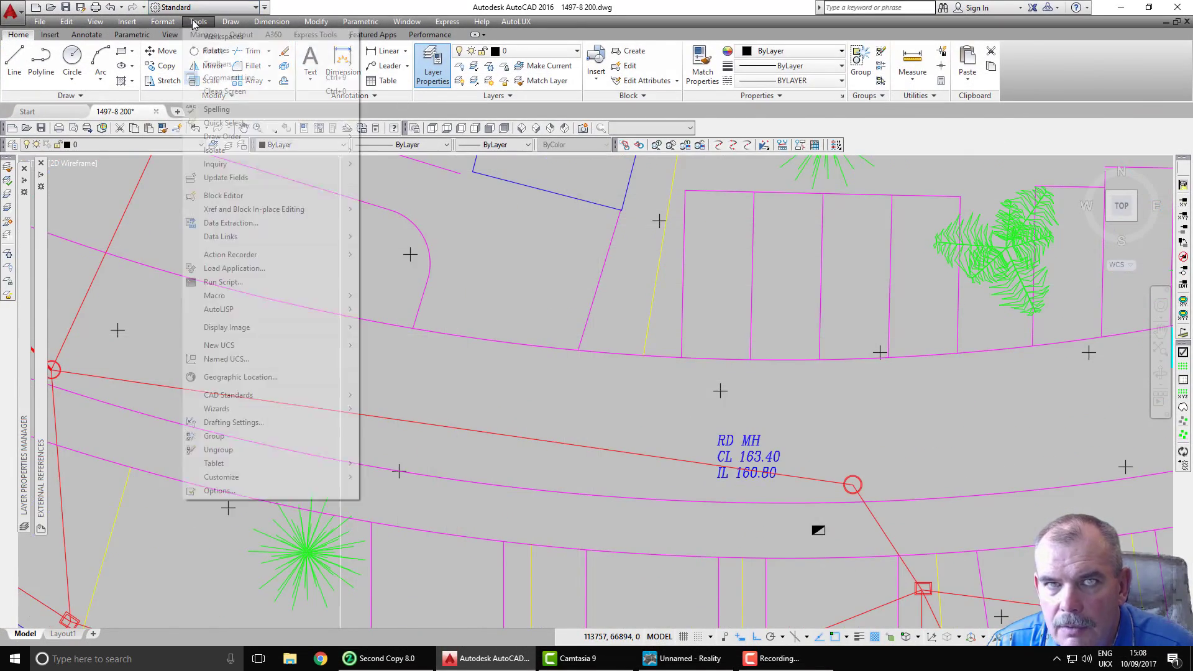
mouse_move(199, 67)
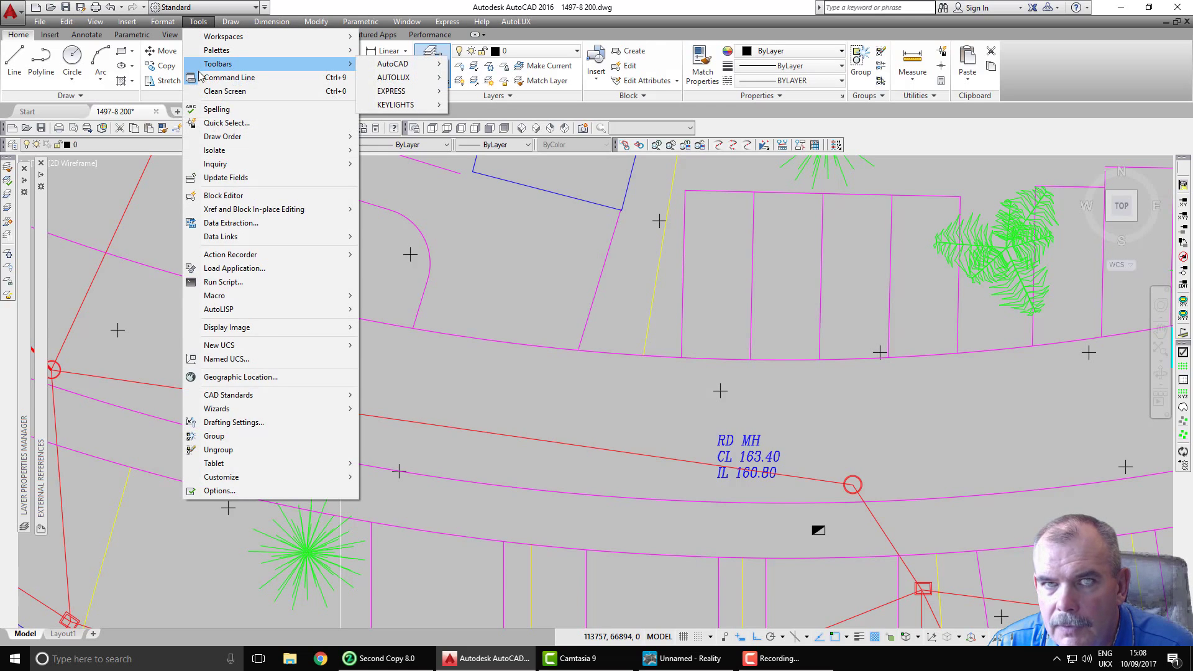
mouse_move(227, 166)
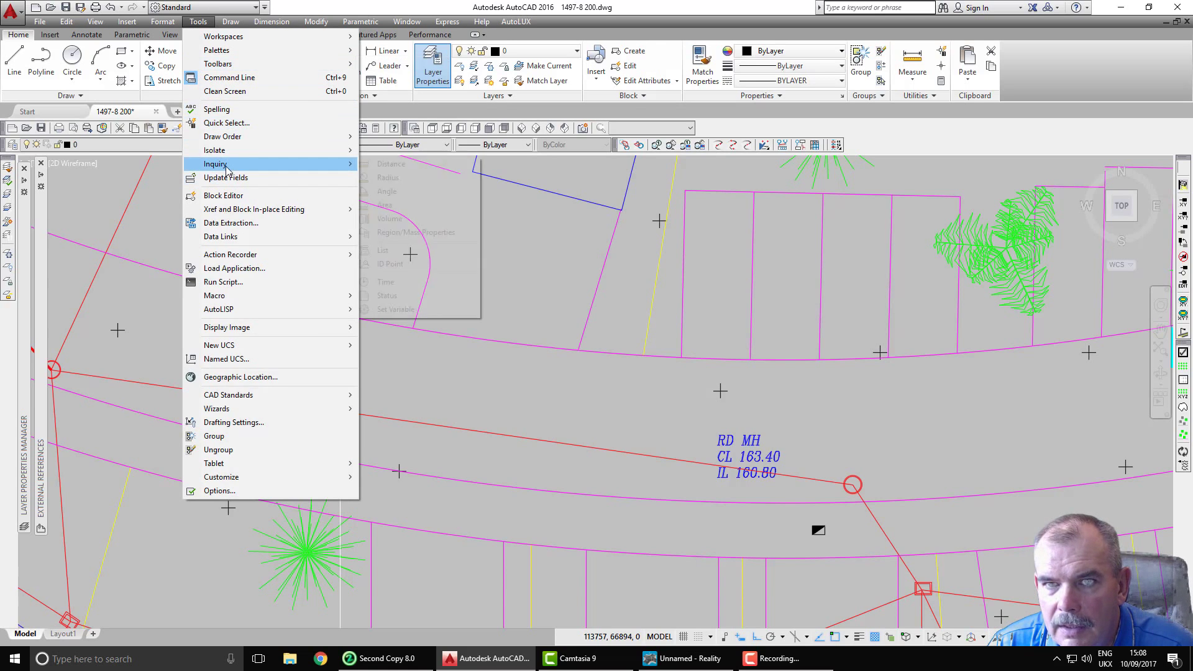
click(424, 165)
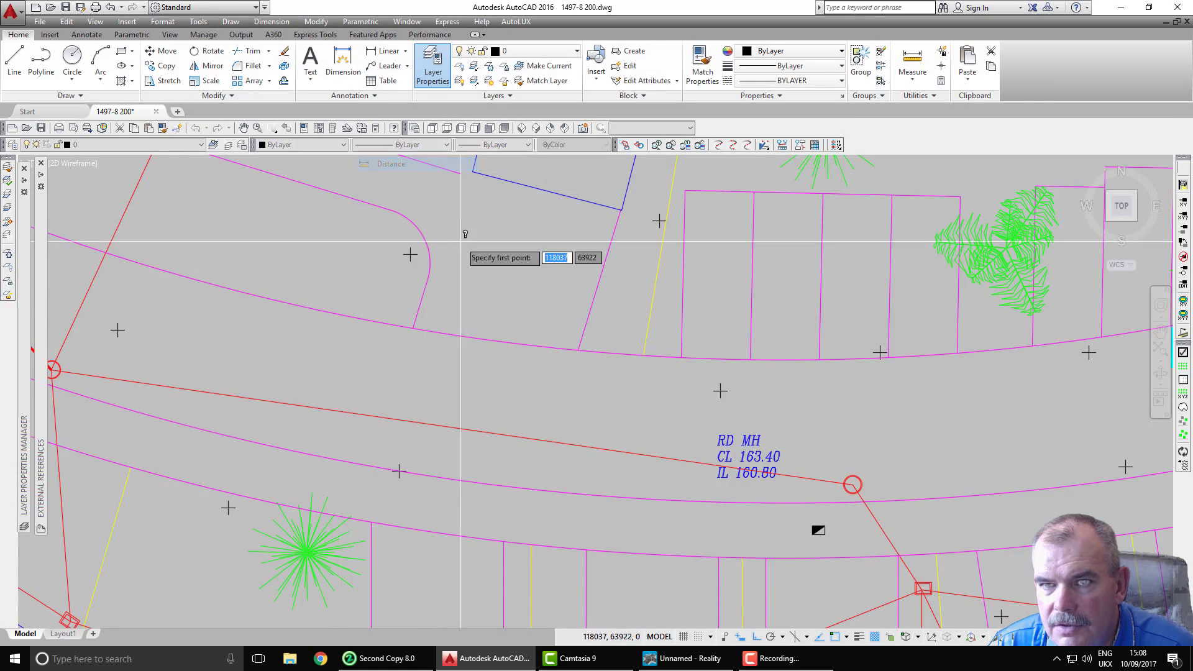
click(412, 328)
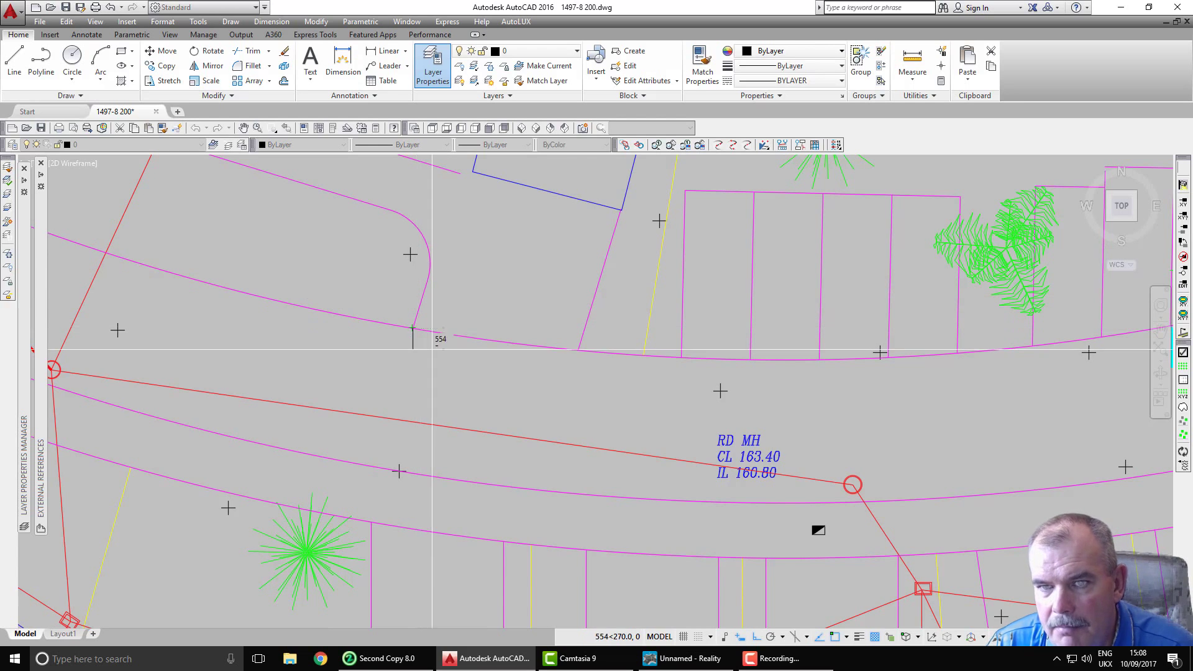
shift+right_click(450, 408)
click(488, 317)
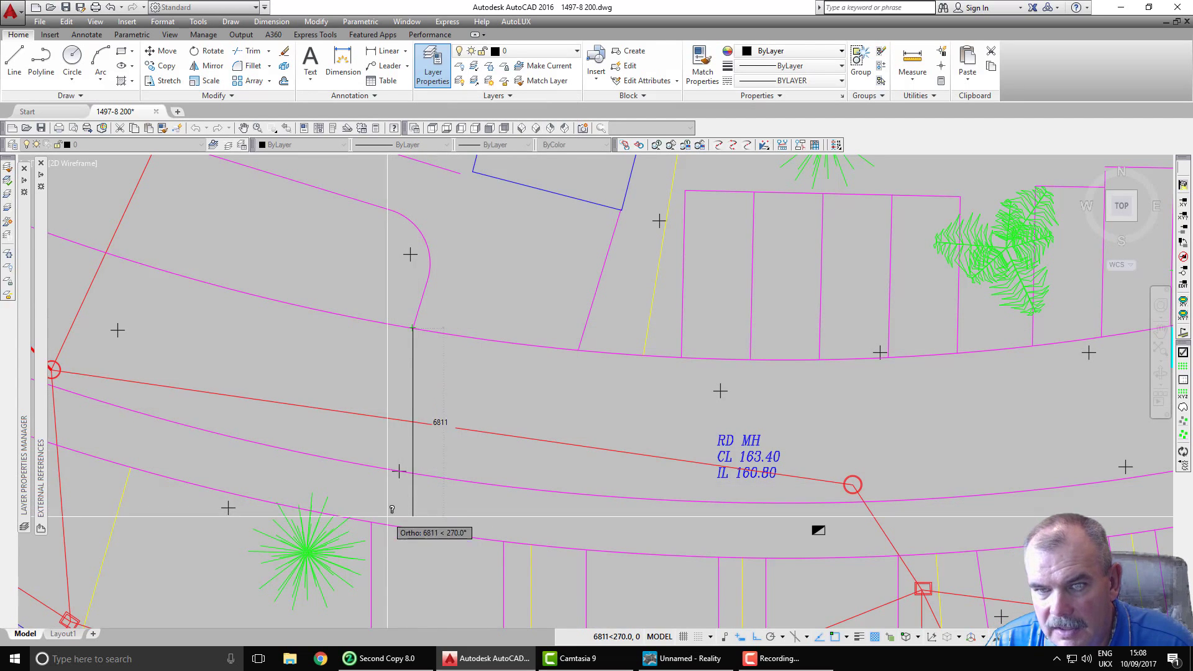
click(385, 521)
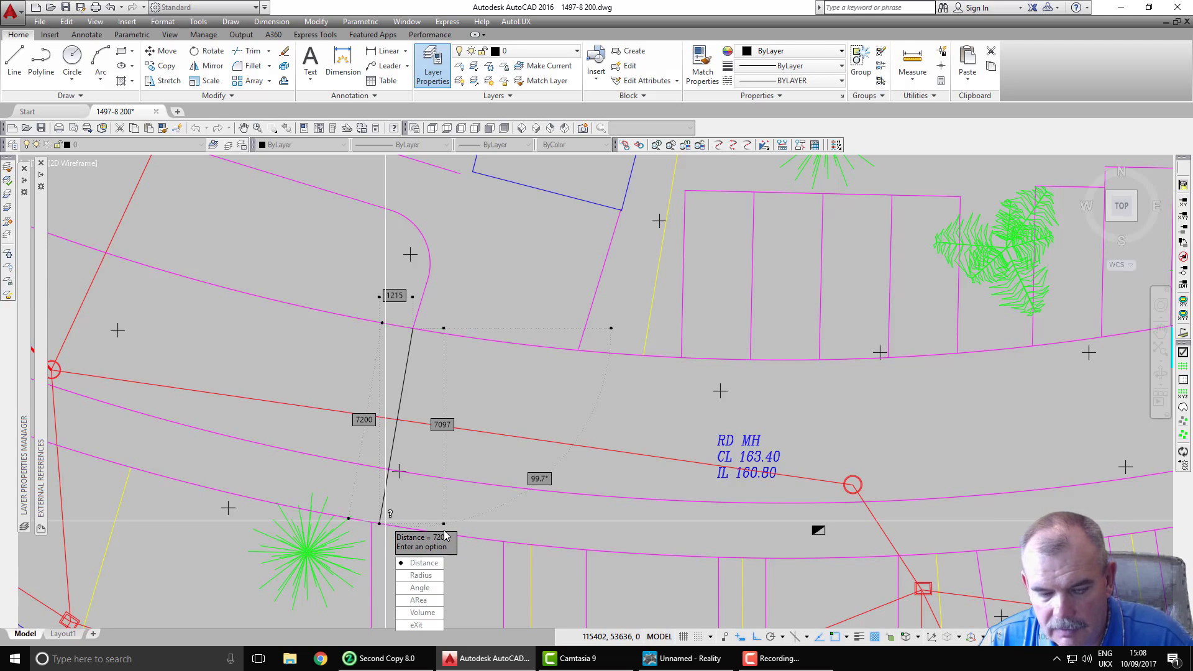
key(Escape)
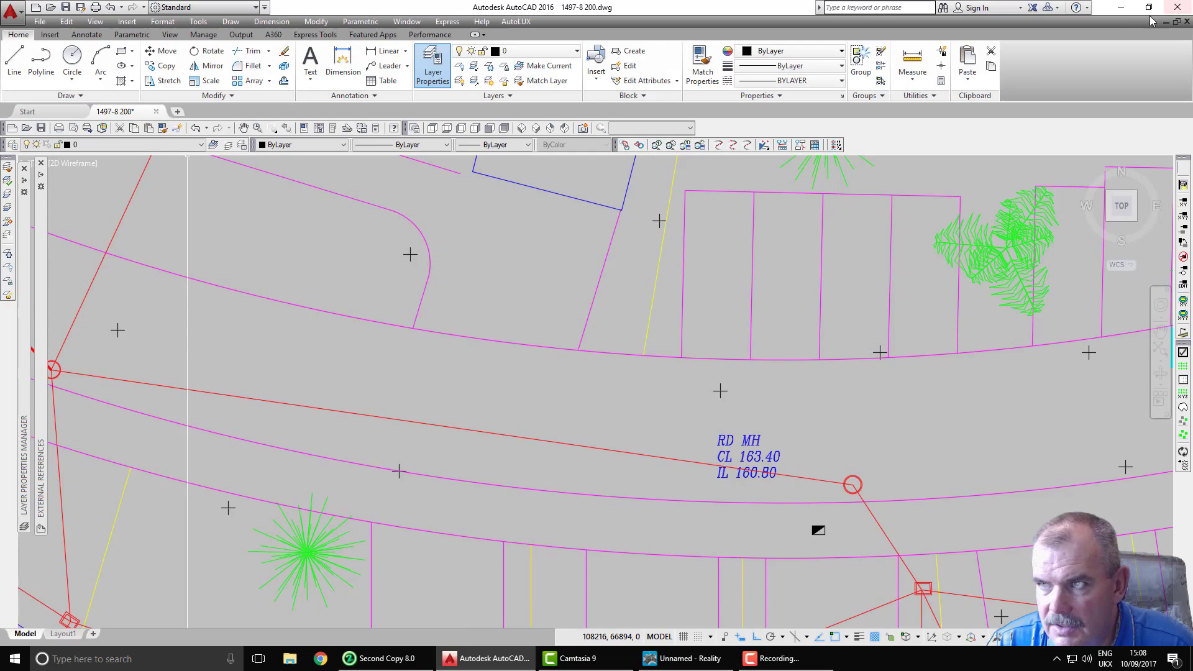
click(1120, 8)
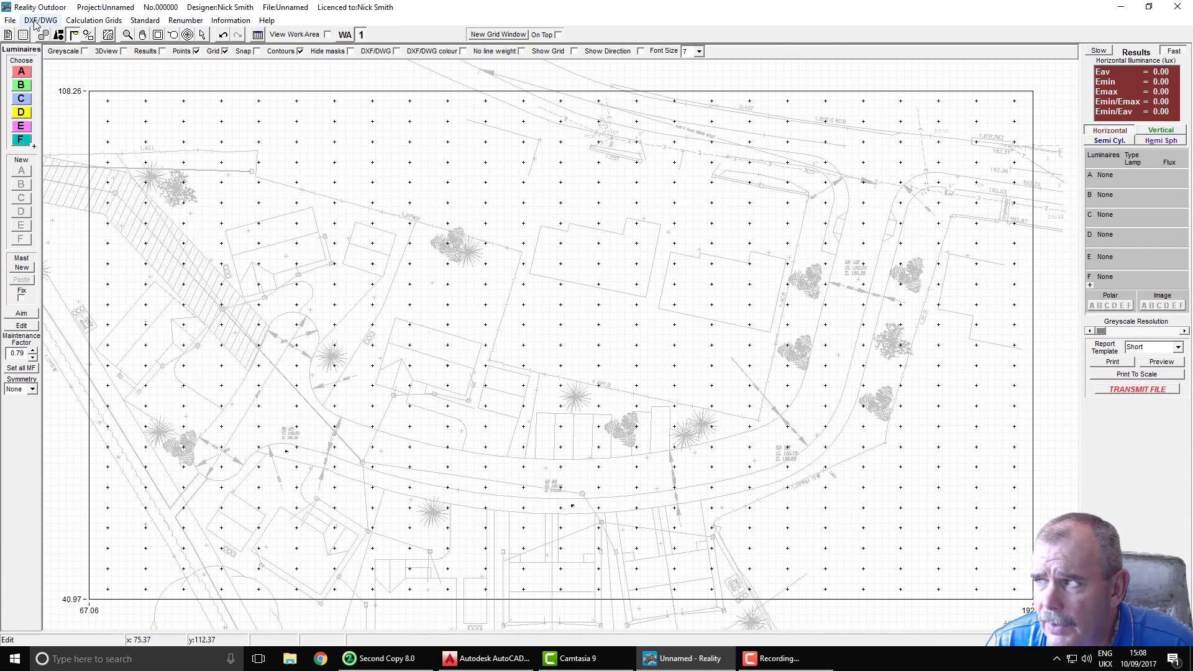
click(10, 20)
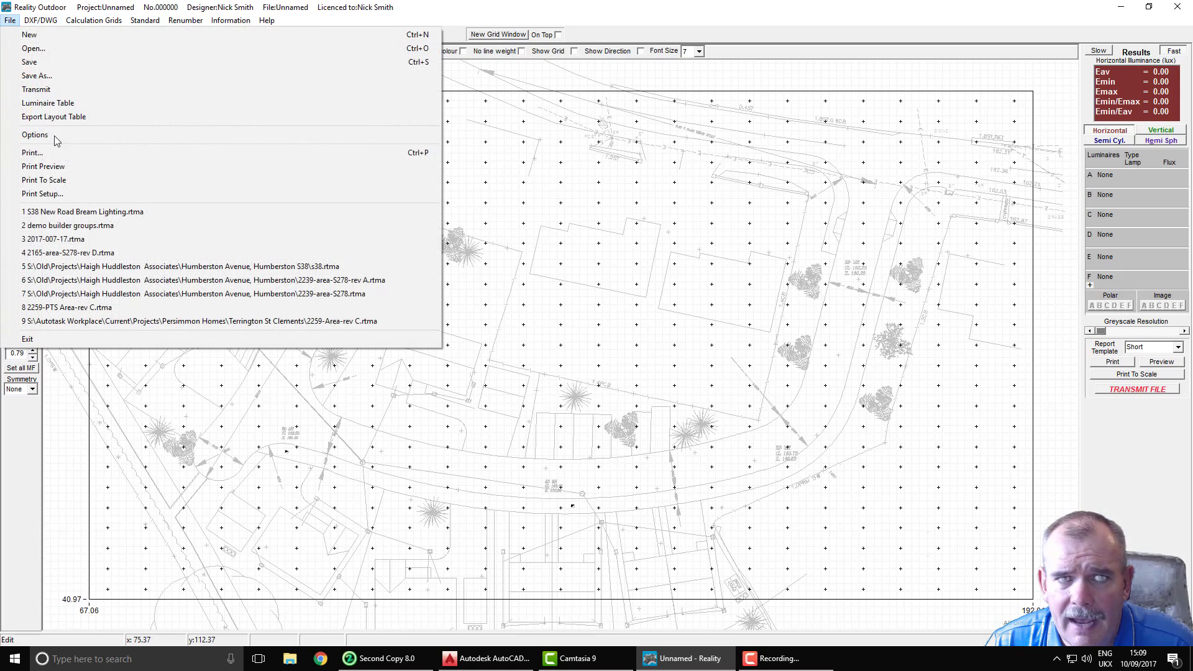
click(82, 214)
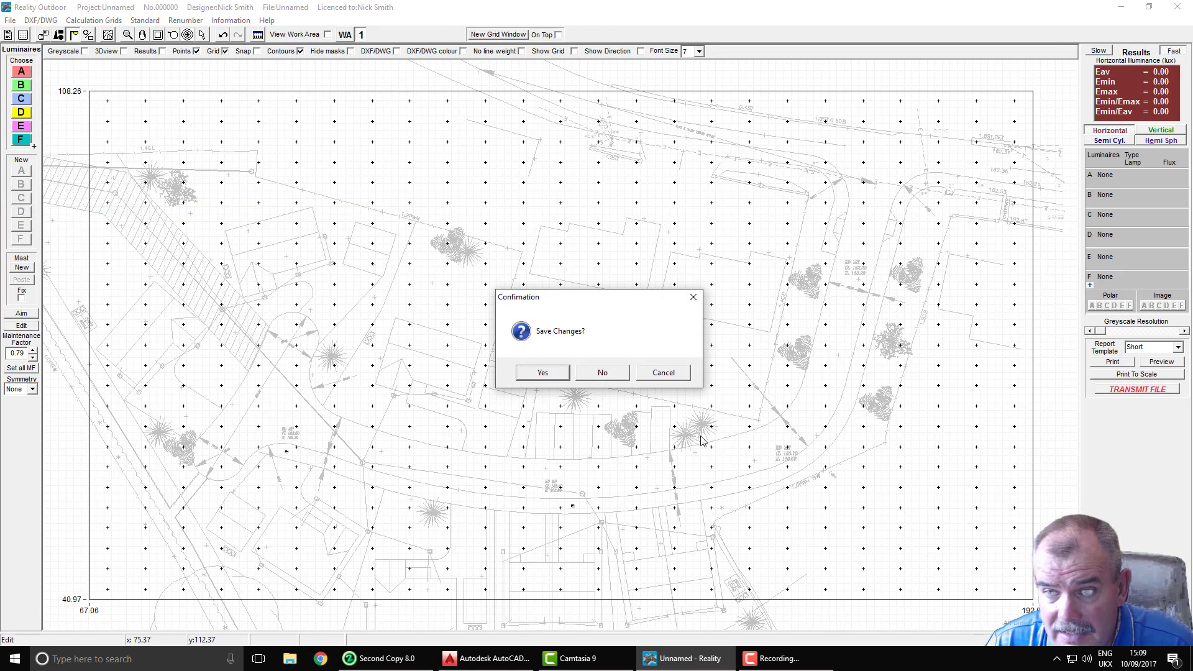
click(603, 373)
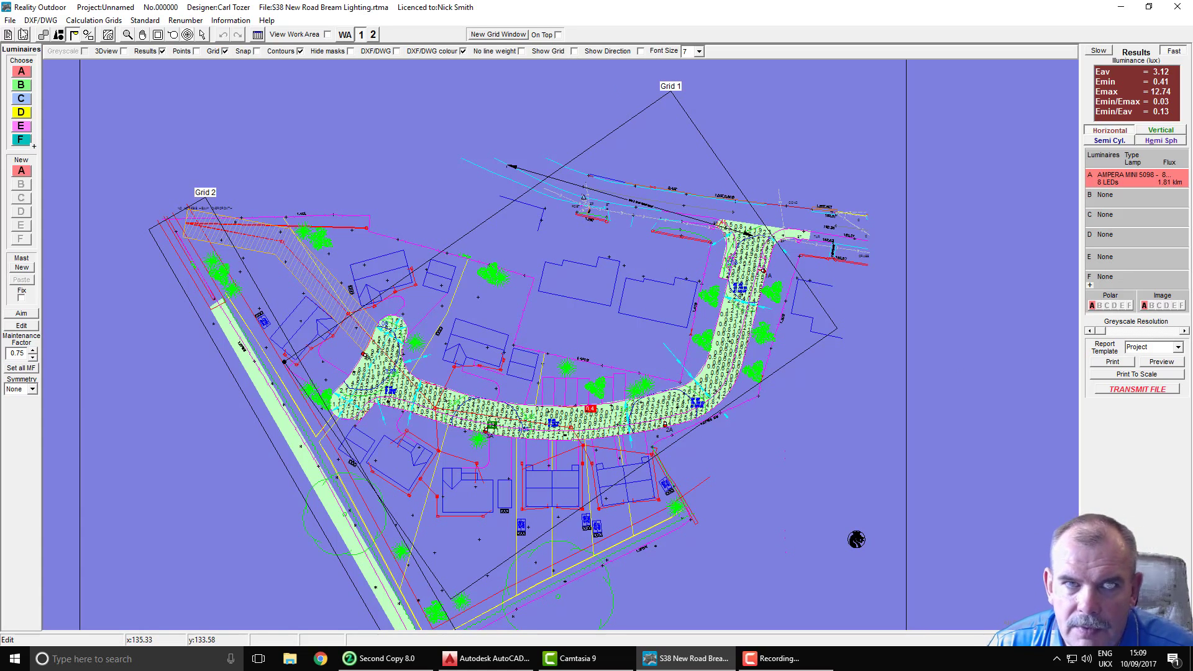
Export the S38 lighting layout as Export A.dxf in the projects folder.
click(39, 20)
click(59, 131)
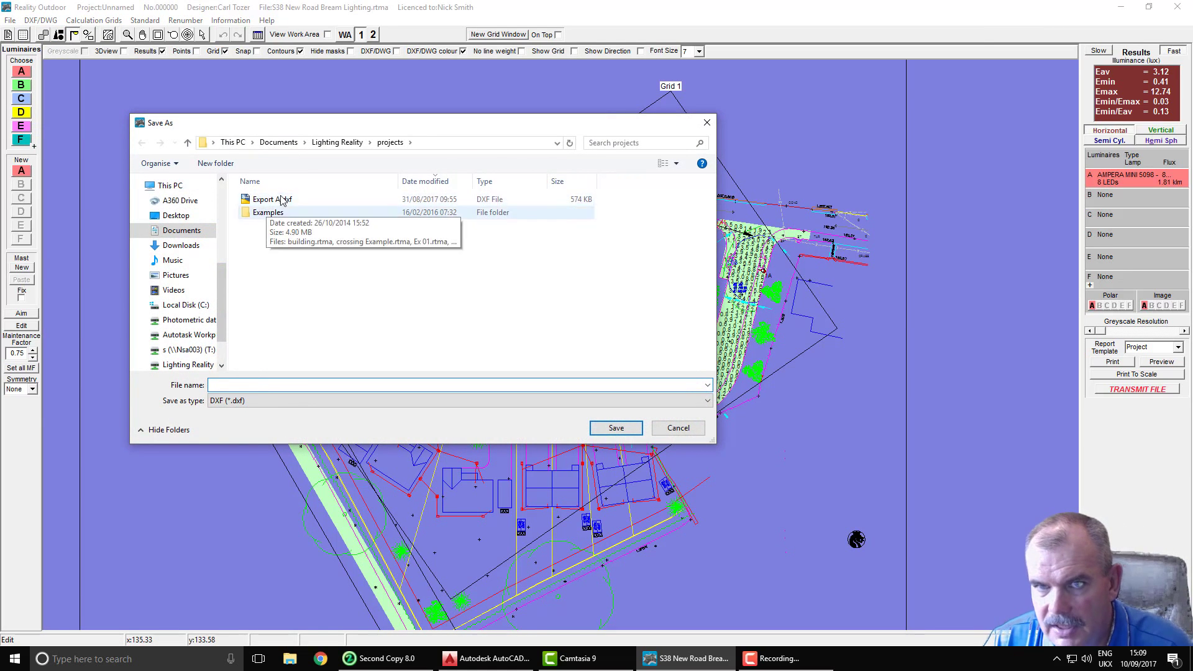
click(609, 432)
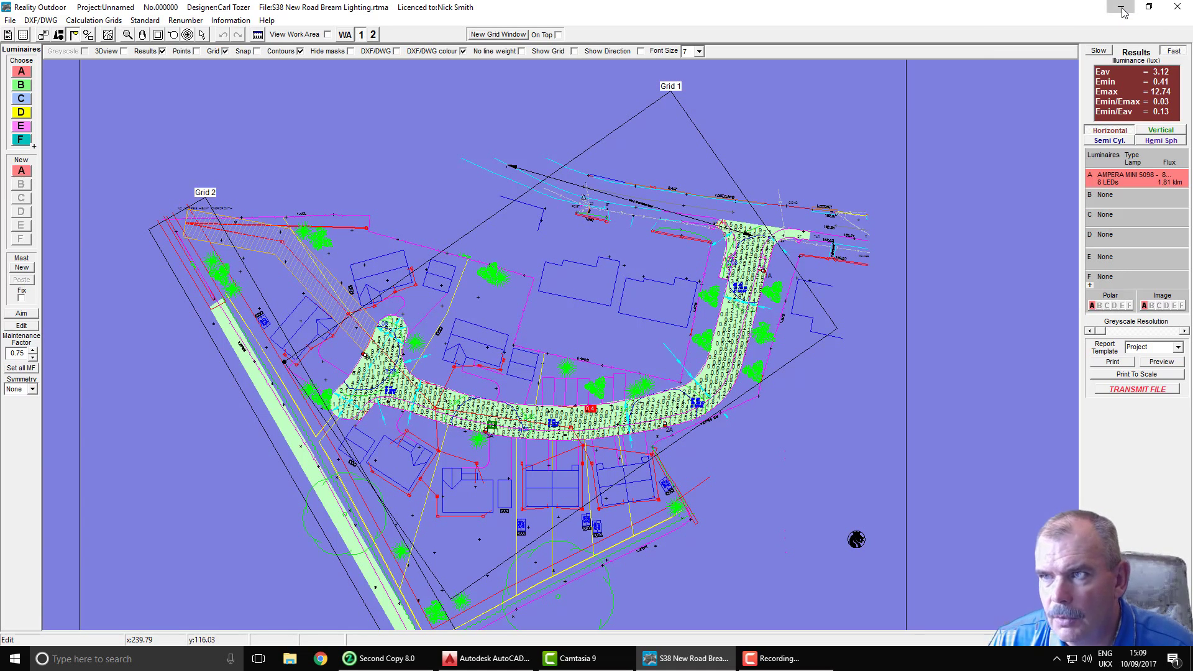
Minimise Reality Outdoor and zoom out over the 1497-8 200 site plan in AutoCAD.
click(1122, 11)
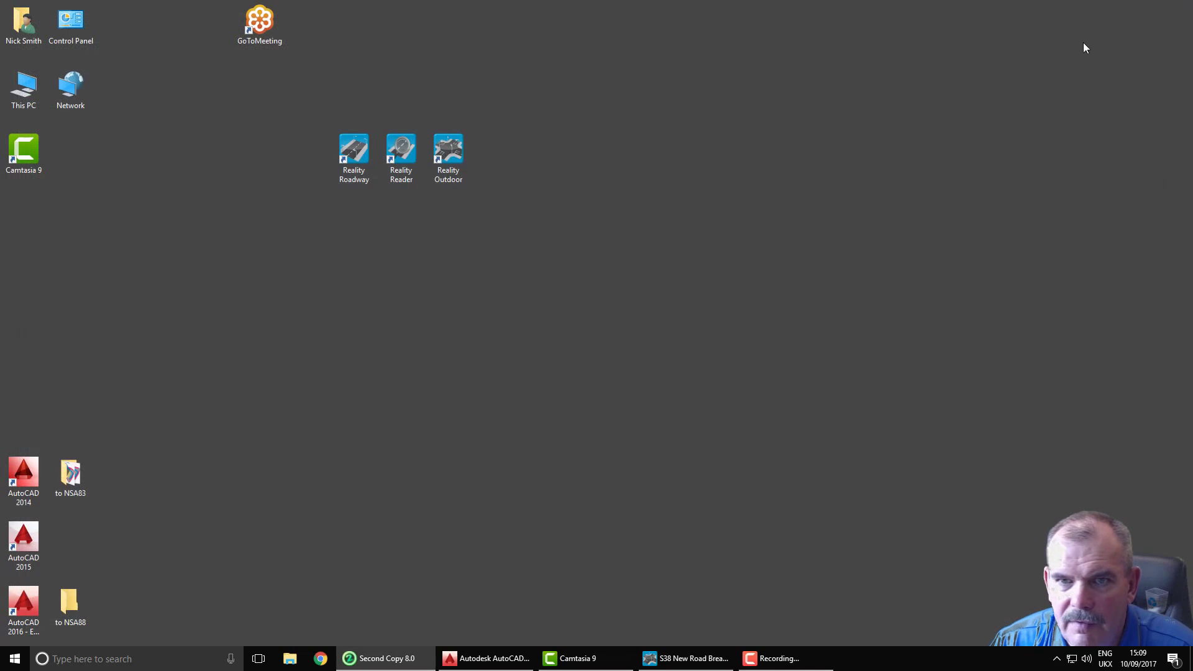
click(487, 660)
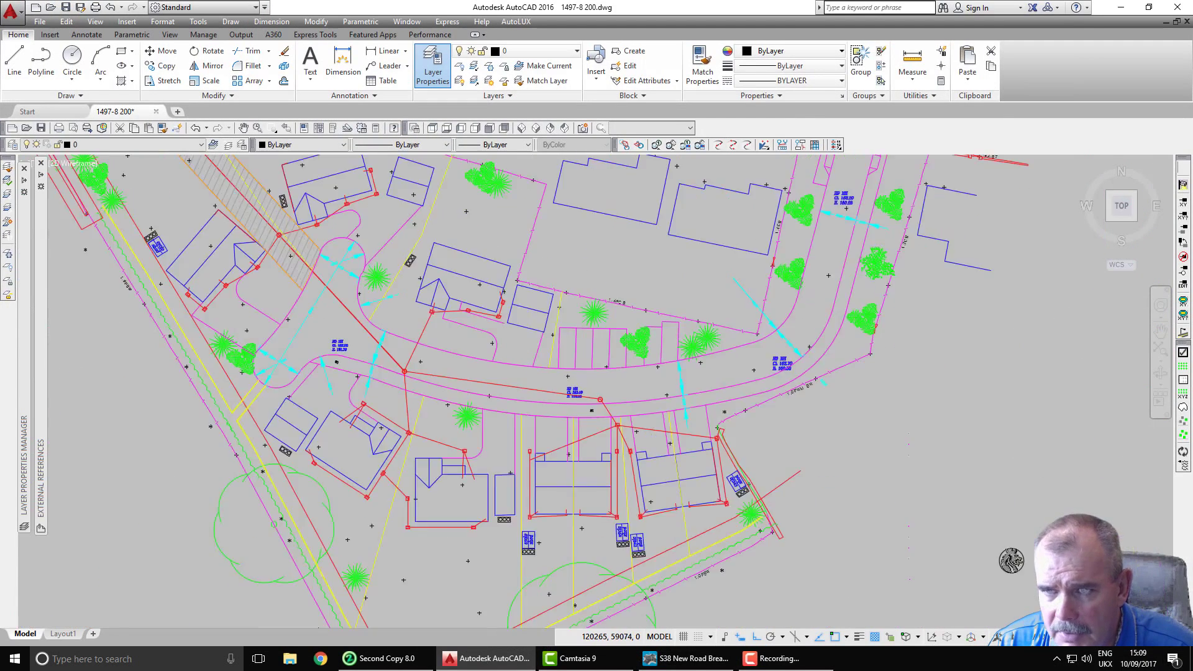
scroll(479, 341, down, 5)
scroll(381, 394, up, 4)
scroll(527, 333, down, 2)
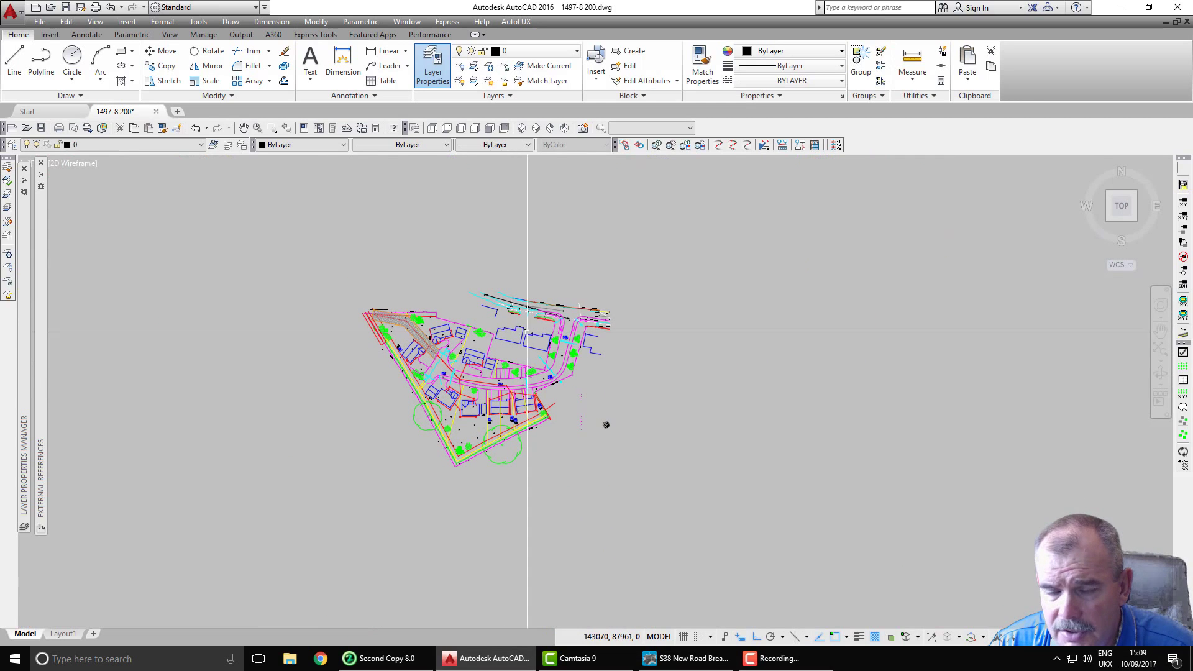
mouse_move(579, 316)
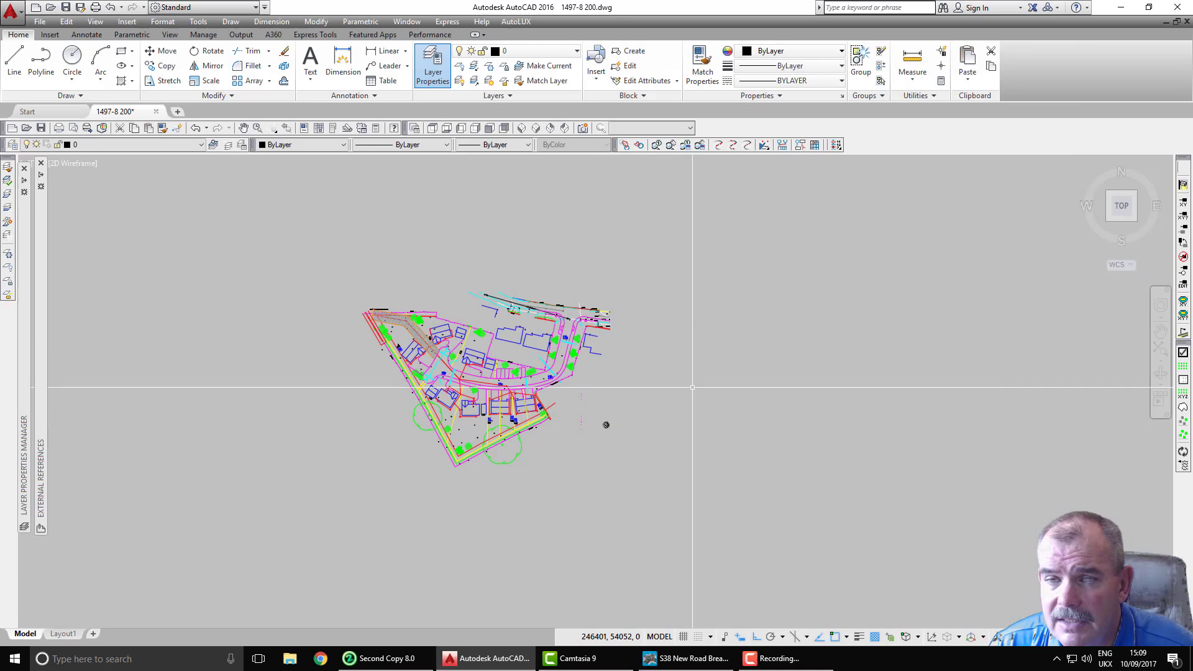
Tick Hide masks in the S38 layout so the plan shows on white, then return to AutoCAD.
click(679, 662)
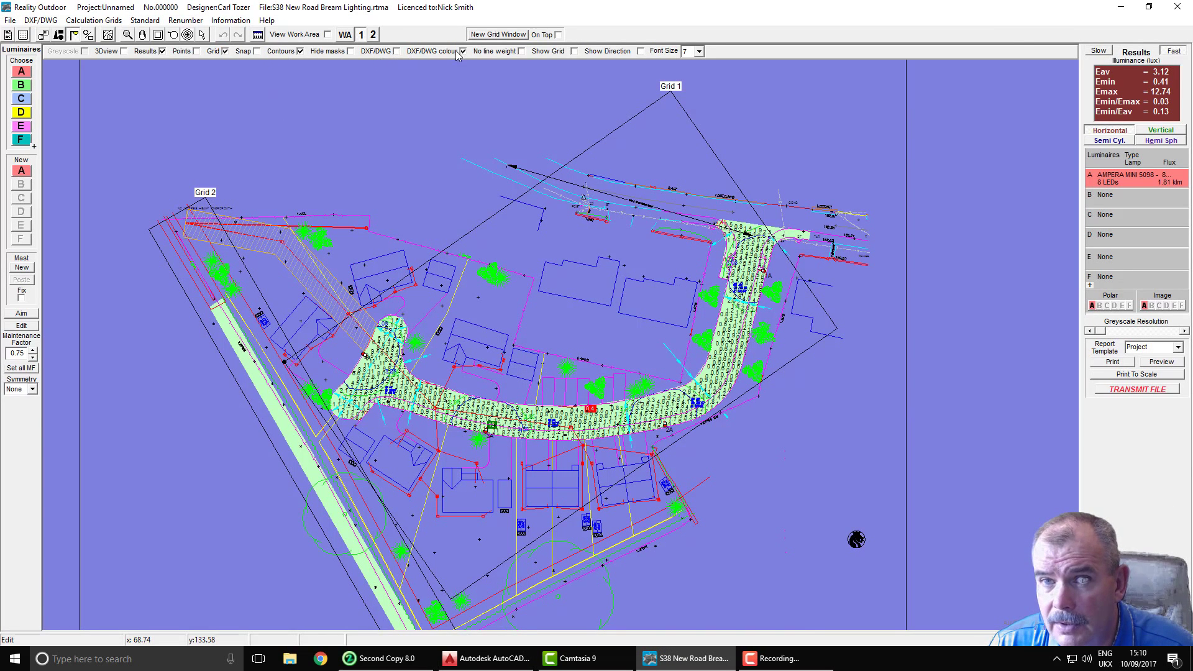
click(350, 51)
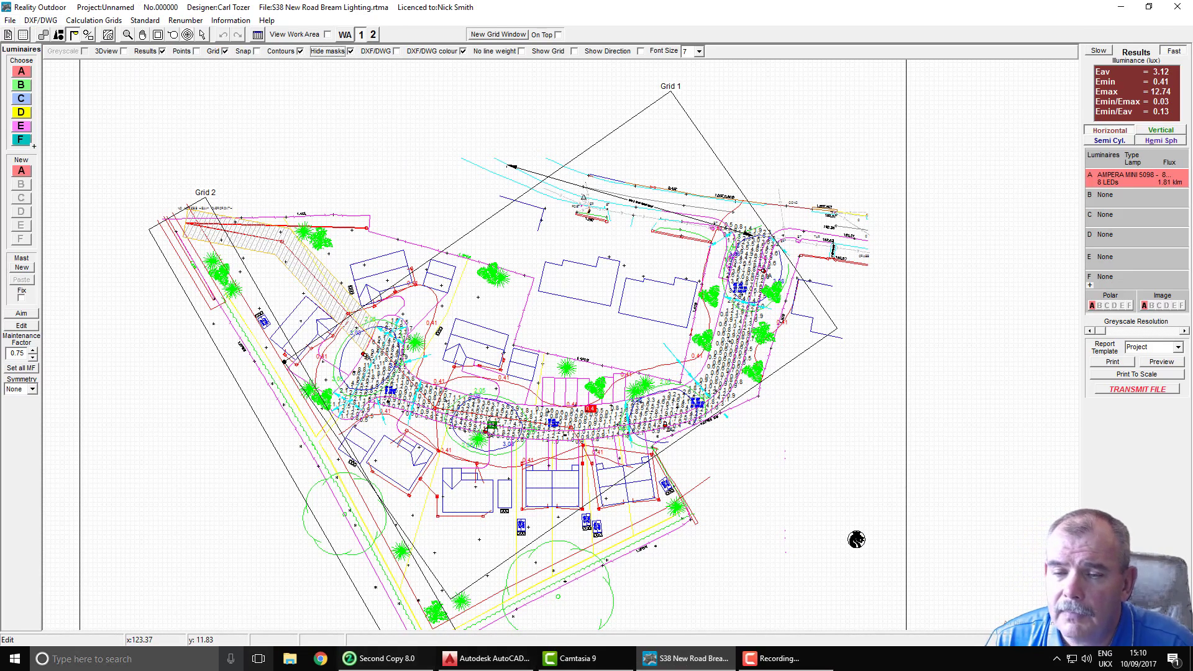
click(496, 664)
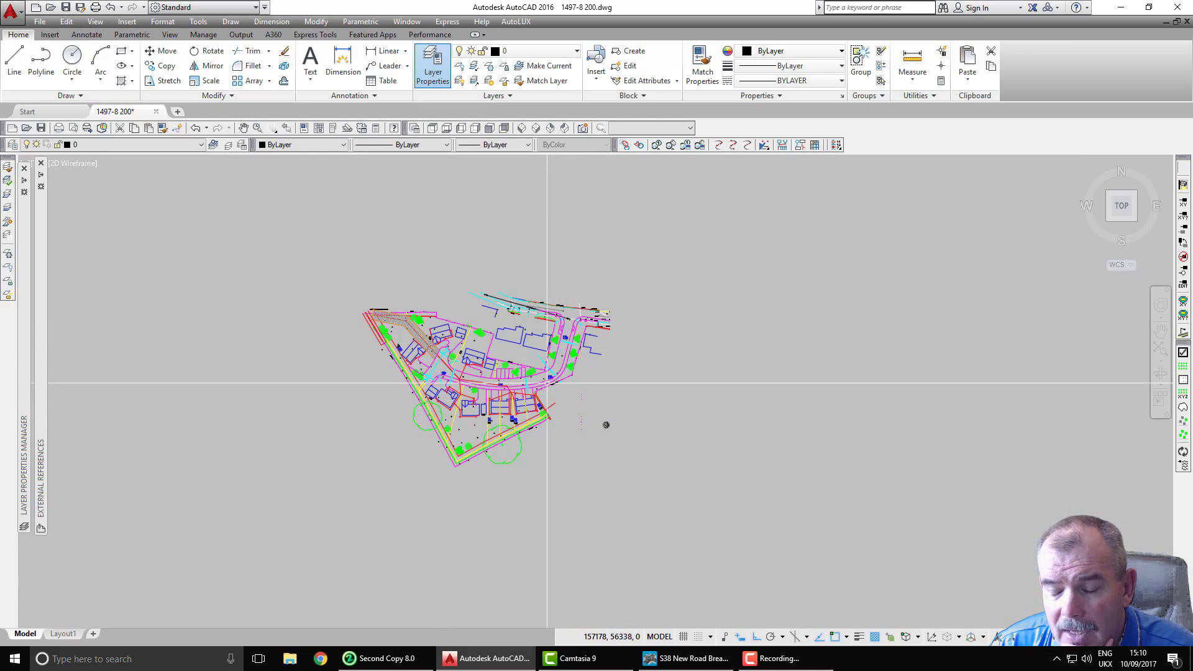
Cancel the Select File browser and open the Insert menu instead.
mouse_move(544, 383)
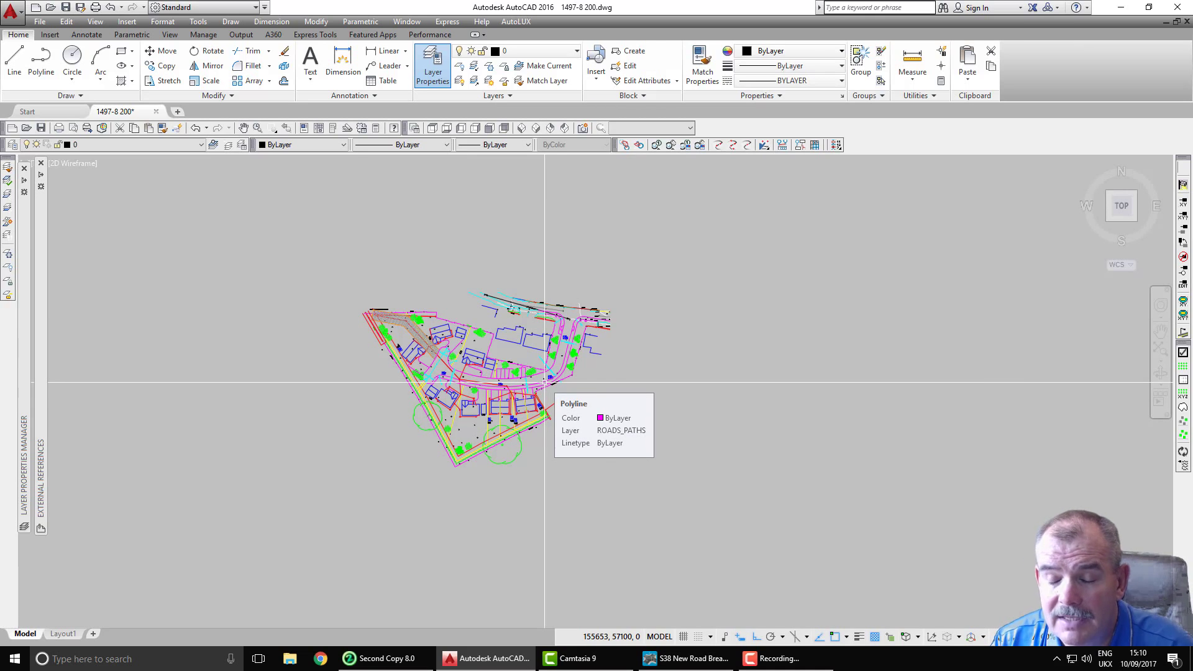
click(51, 7)
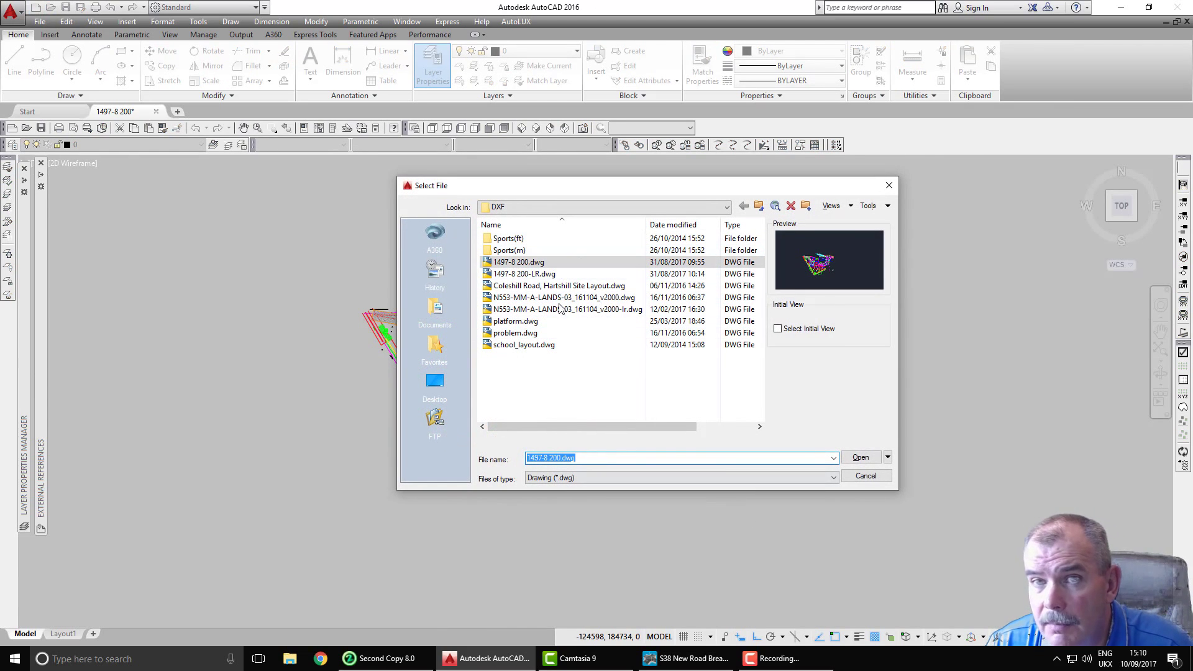
key(Escape)
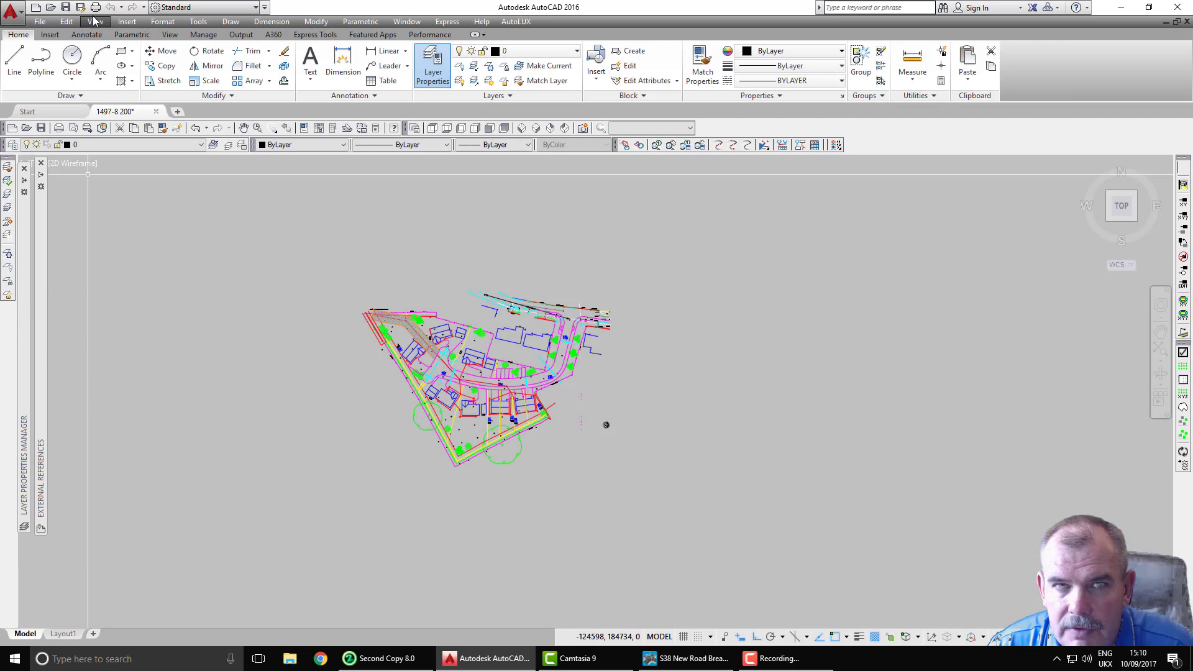
click(128, 21)
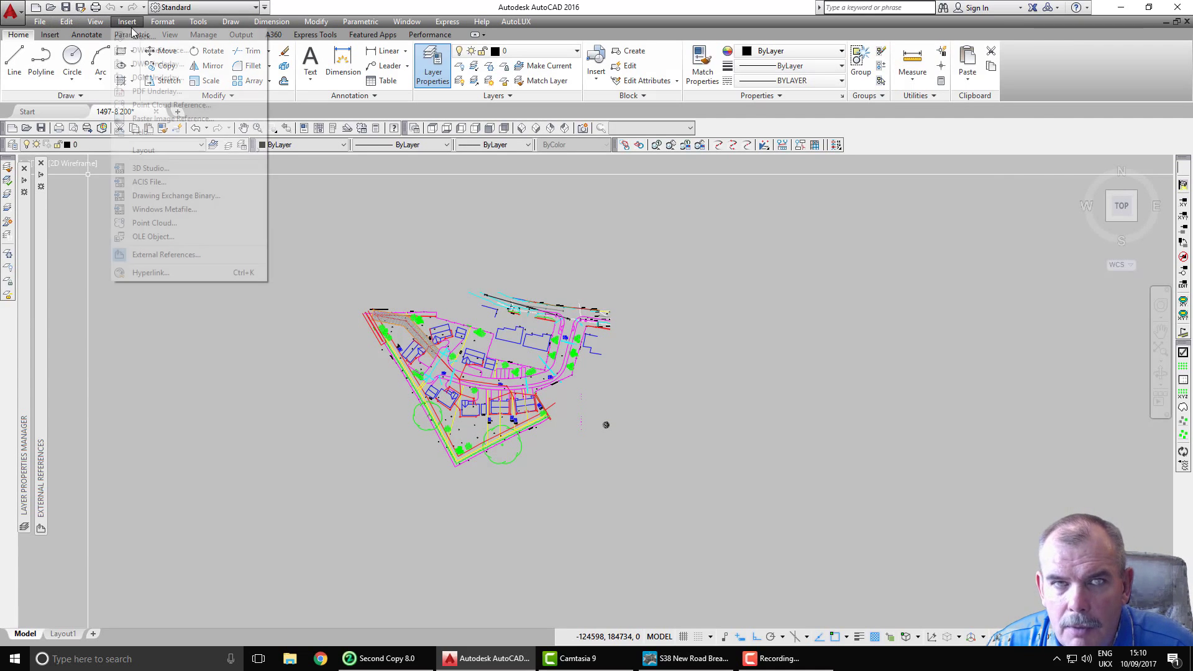
Browse from Documents > Lighting Reality to Export A.dxf in the projects folder as the block, keeping 0,0,0 and scale 1.
click(134, 38)
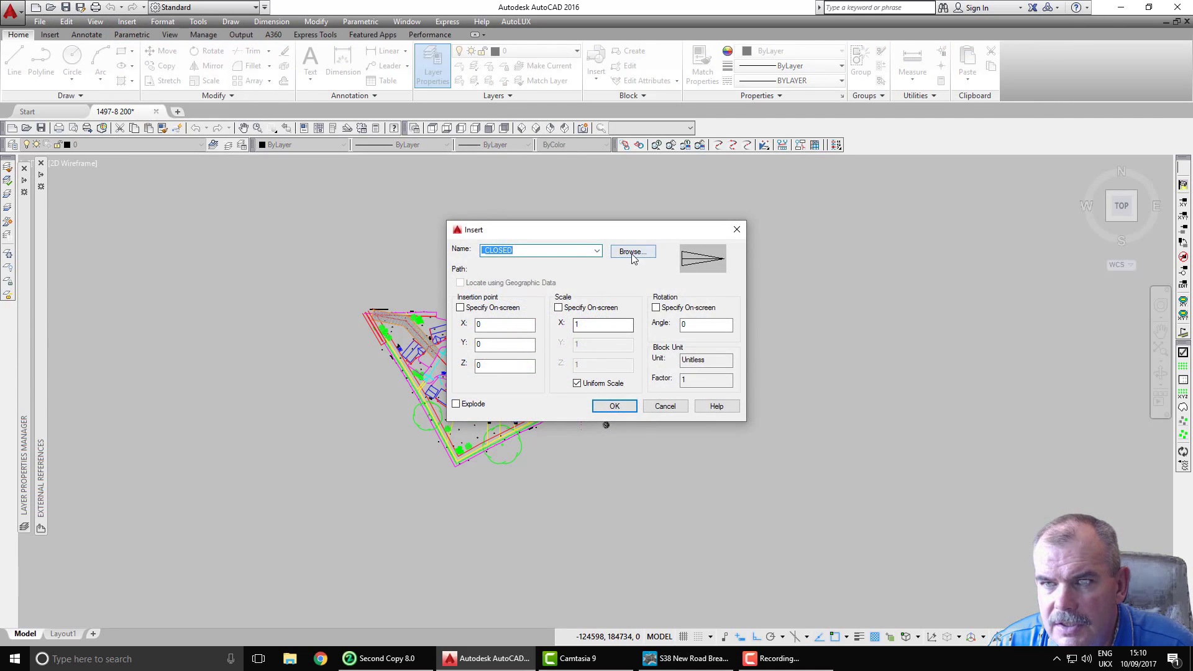
click(631, 252)
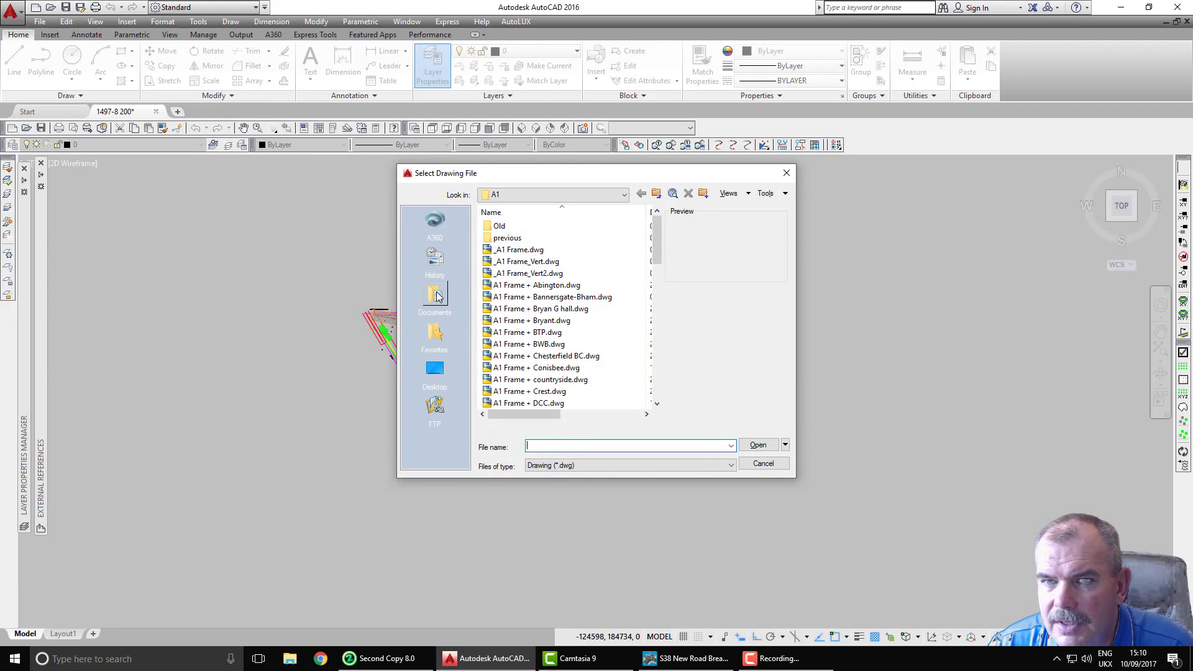
click(437, 296)
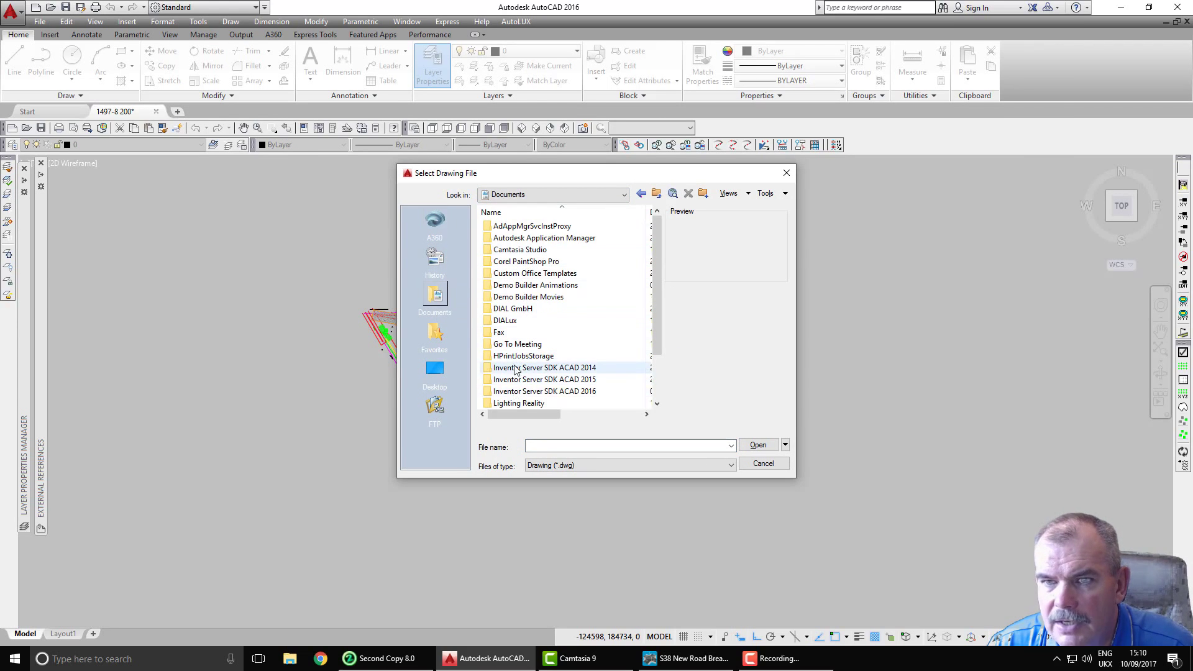
double_click(517, 403)
click(507, 227)
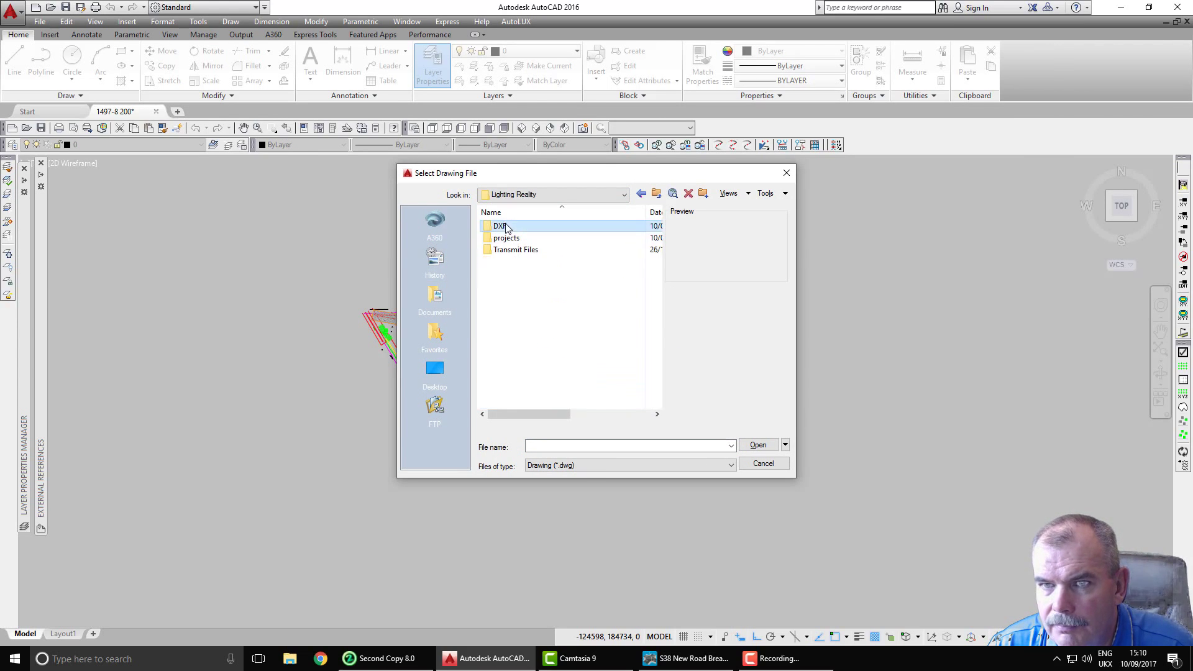
double_click(507, 227)
click(565, 465)
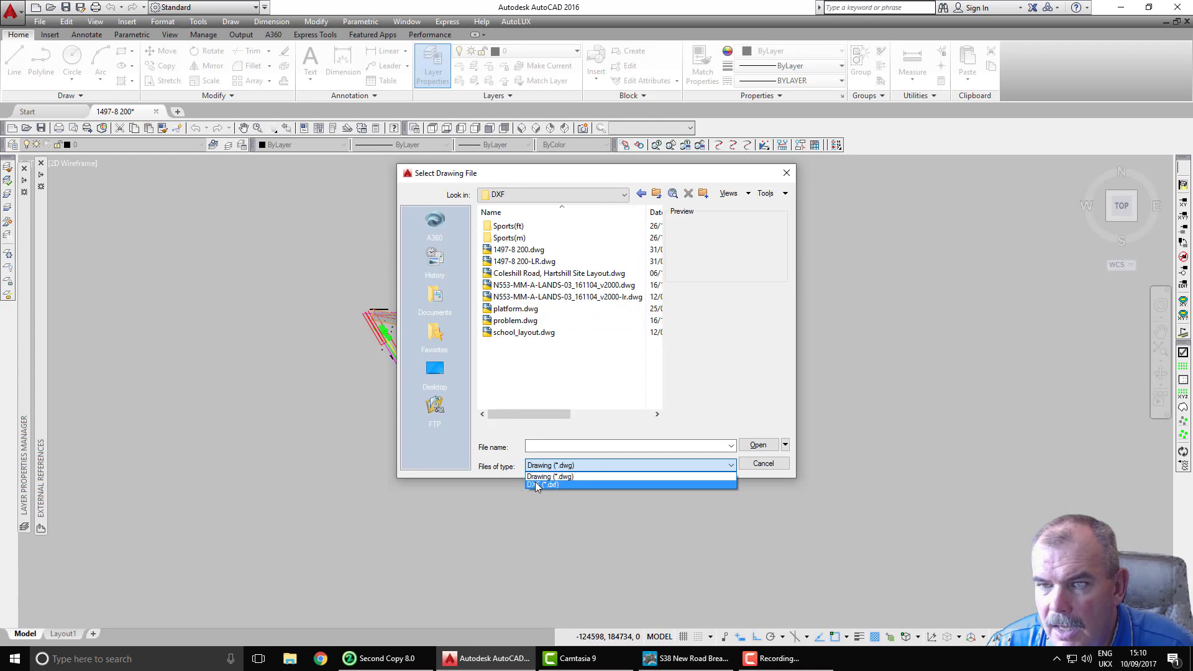
click(543, 485)
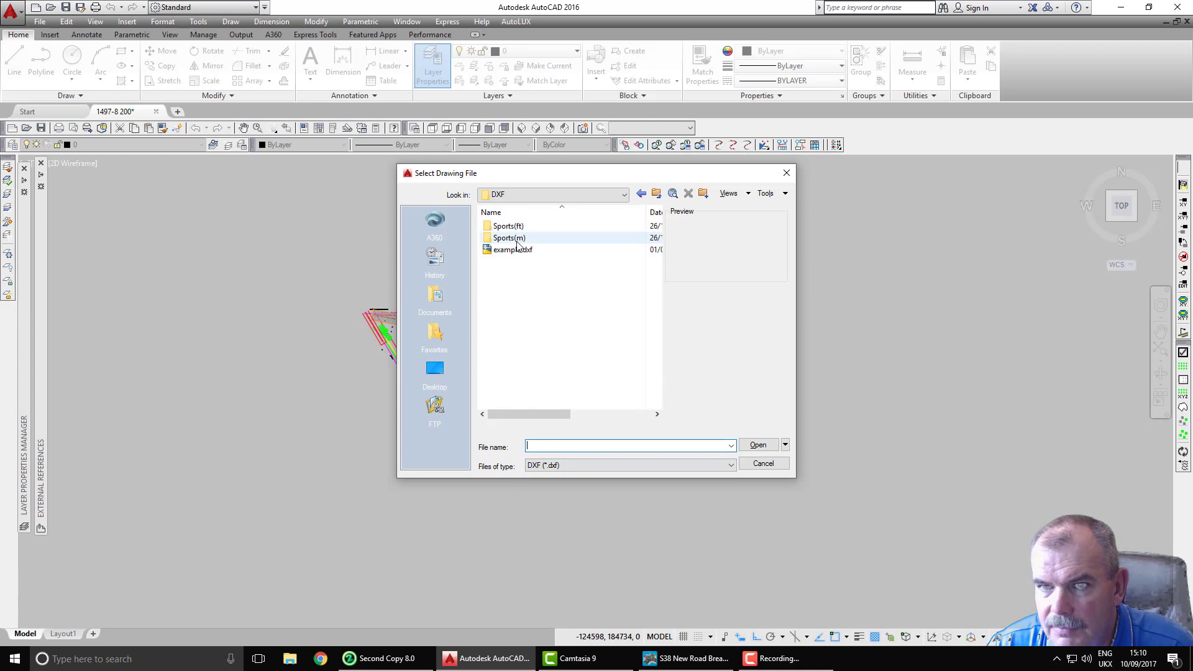
click(657, 194)
click(656, 193)
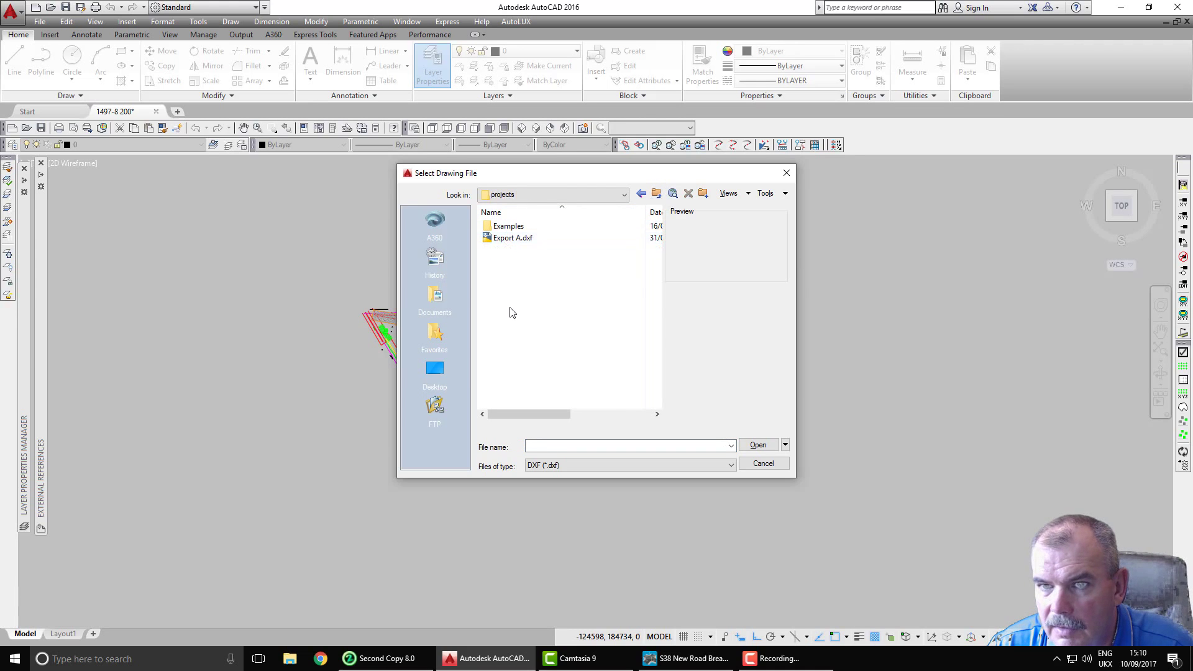
click(503, 239)
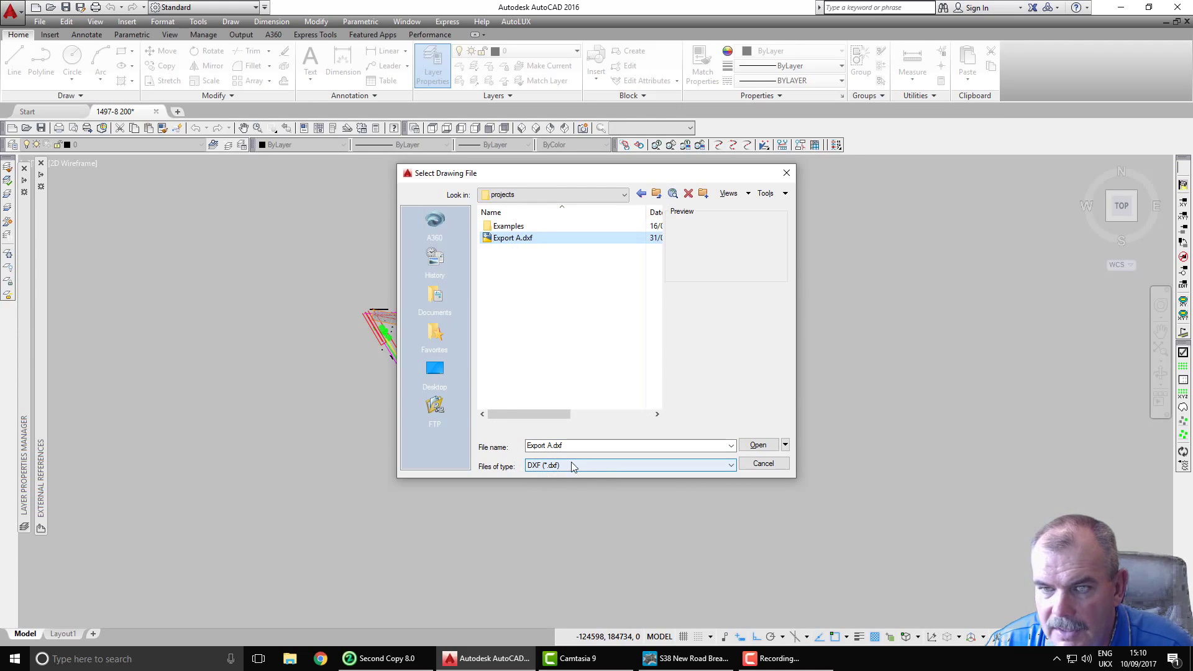
click(757, 446)
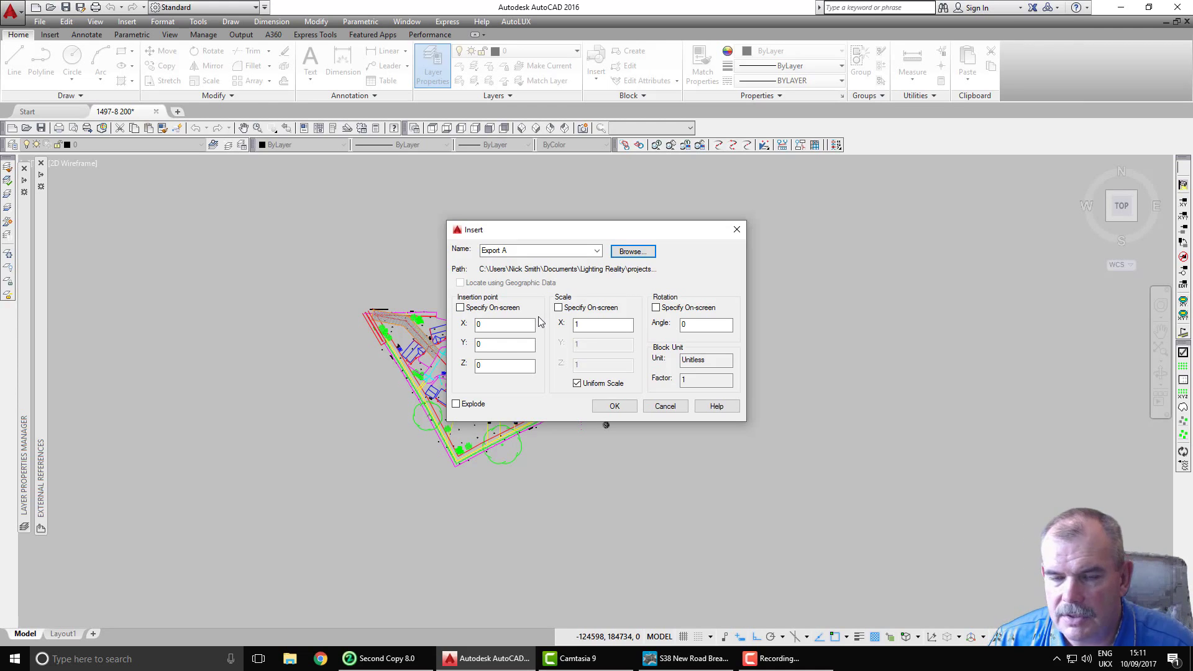
Insert Export A at a uniform scale of 1000.
click(586, 325)
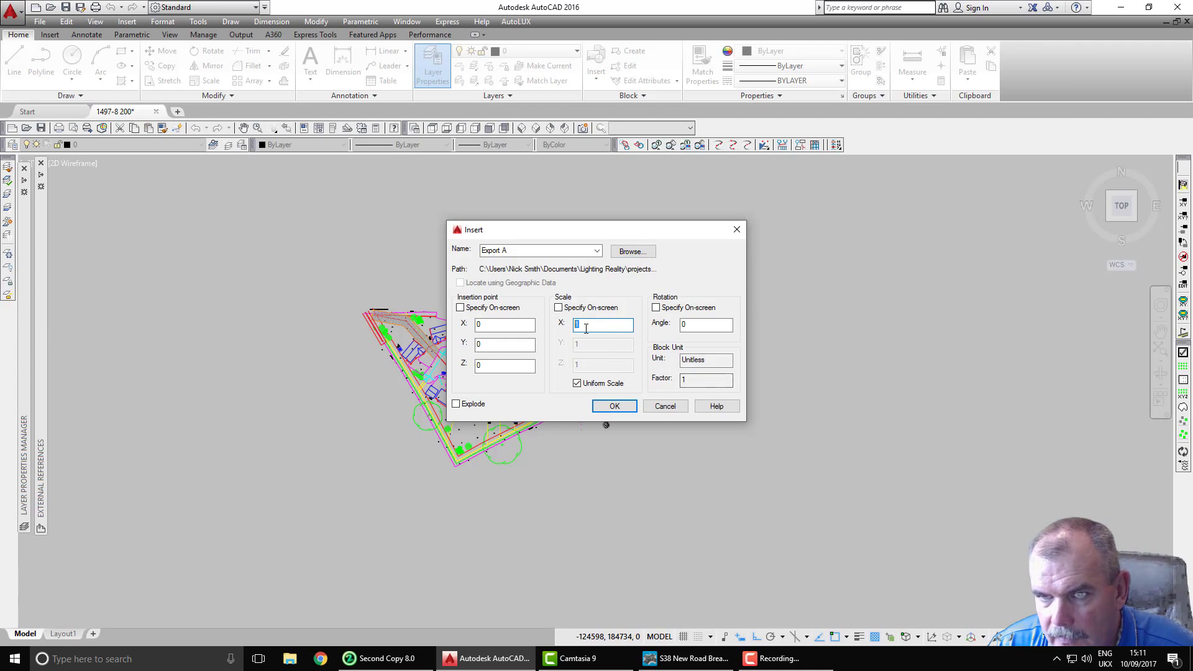
text(000)
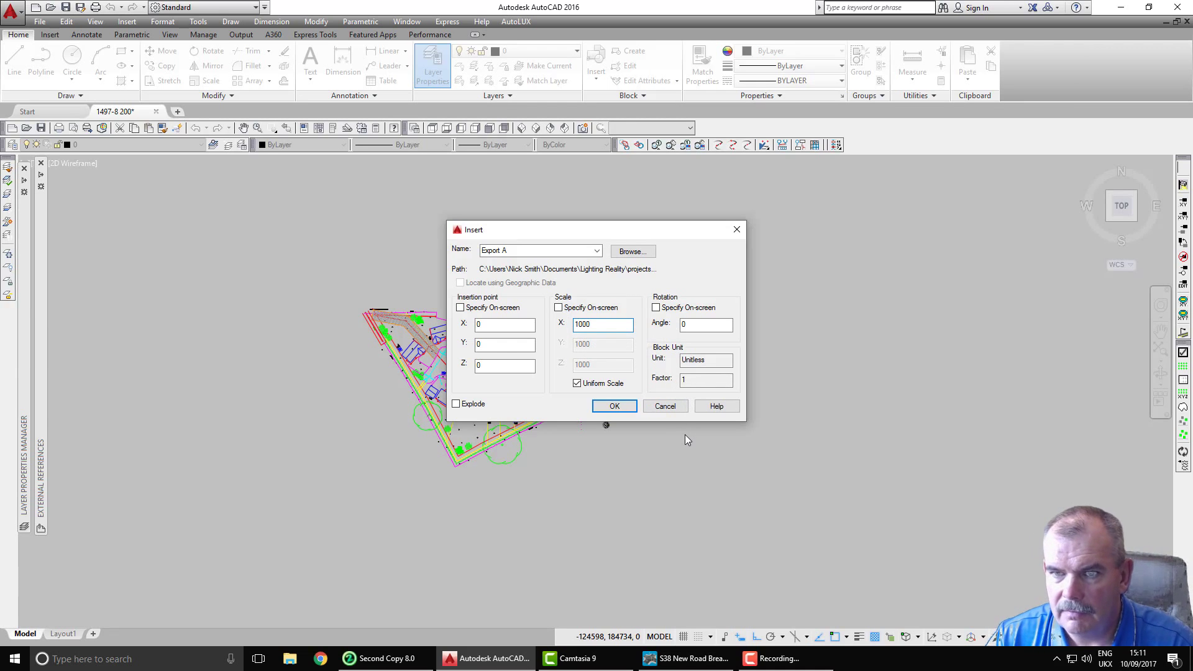
click(618, 407)
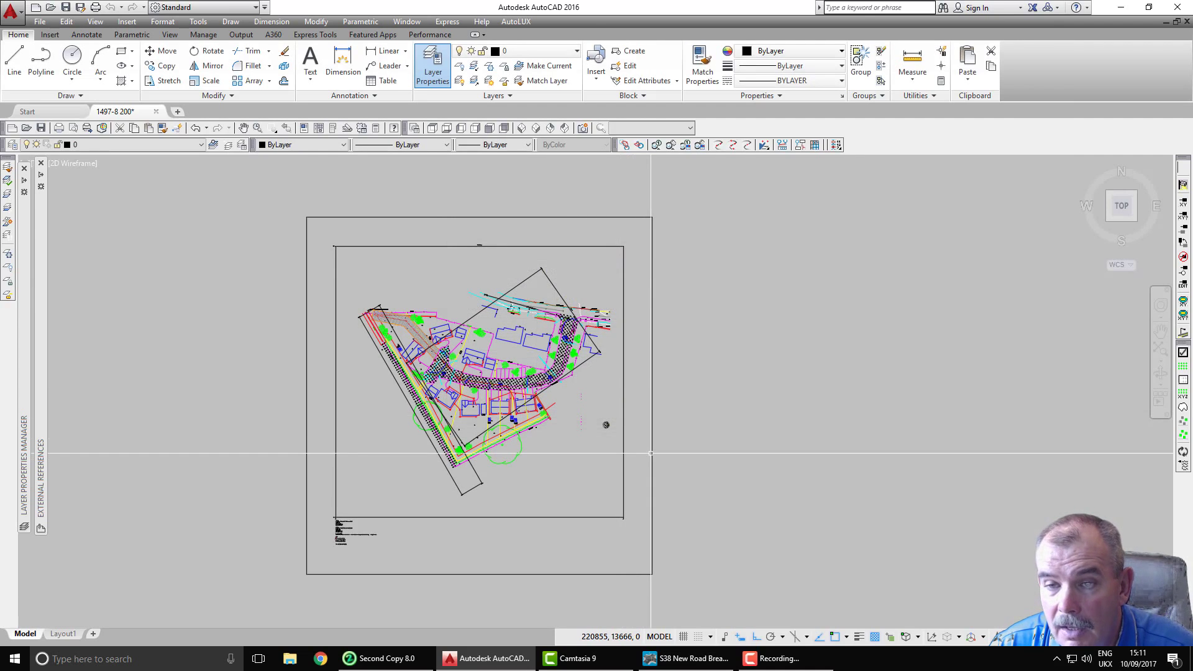
Zoom and pan over the enlarged site, then start a new drawing from acad.dwt.
scroll(584, 350, up, 10)
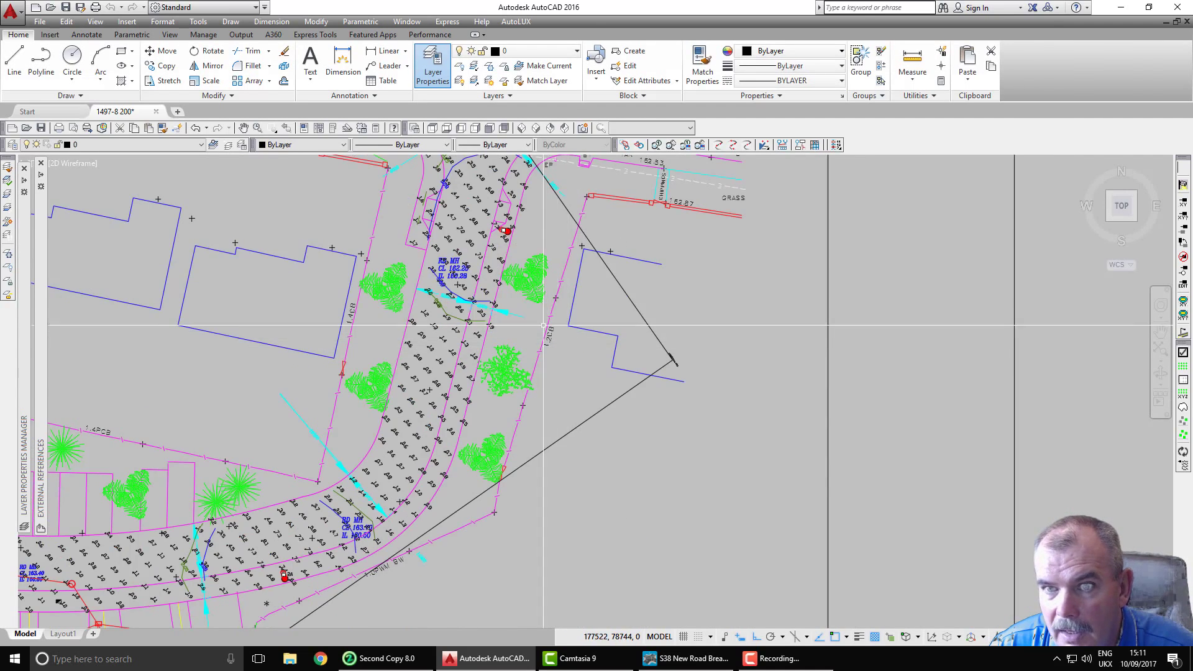
scroll(546, 349, down, 2)
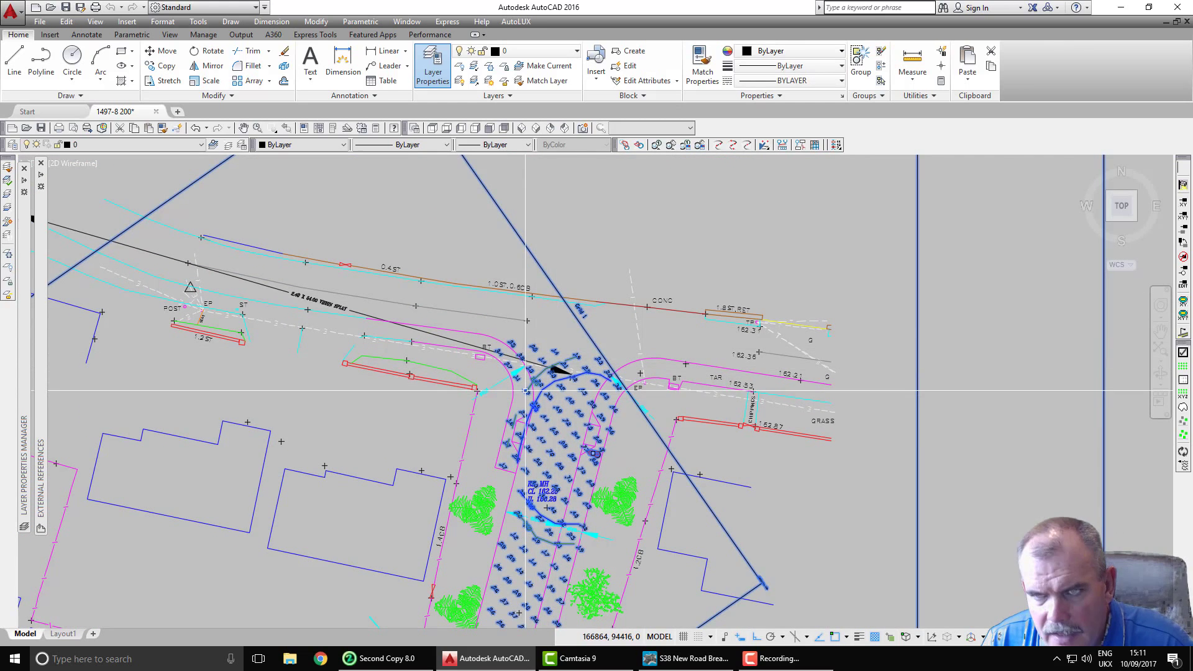
middle_click(404, 360)
middle_click(404, 361)
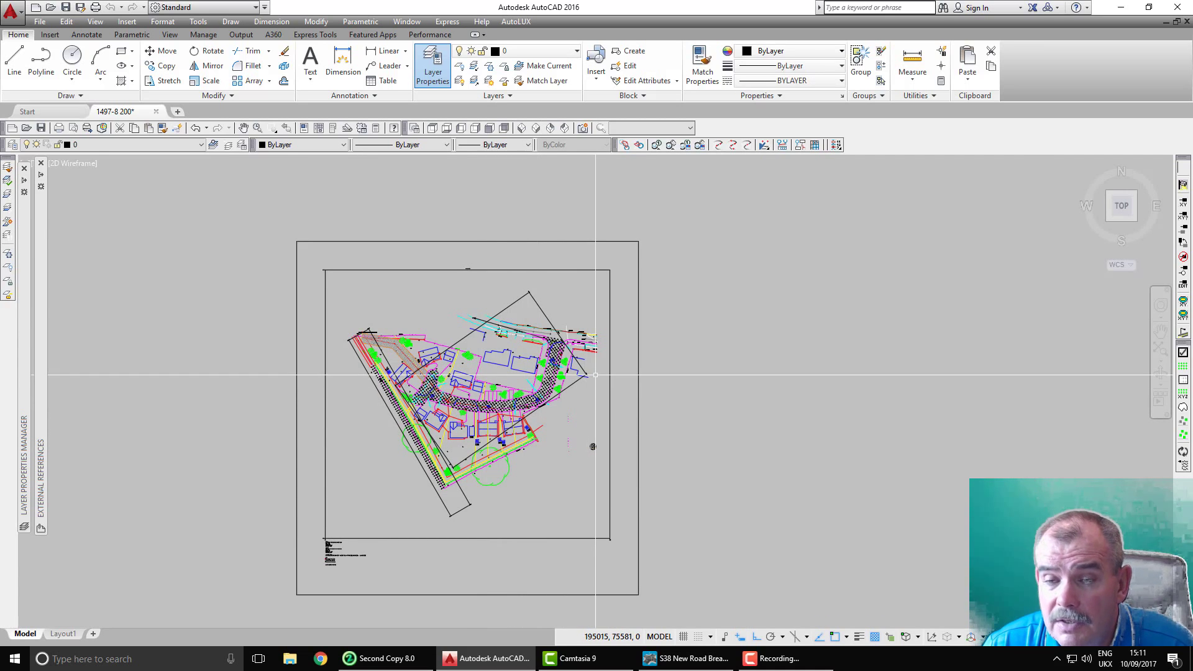
scroll(459, 505, up, 2)
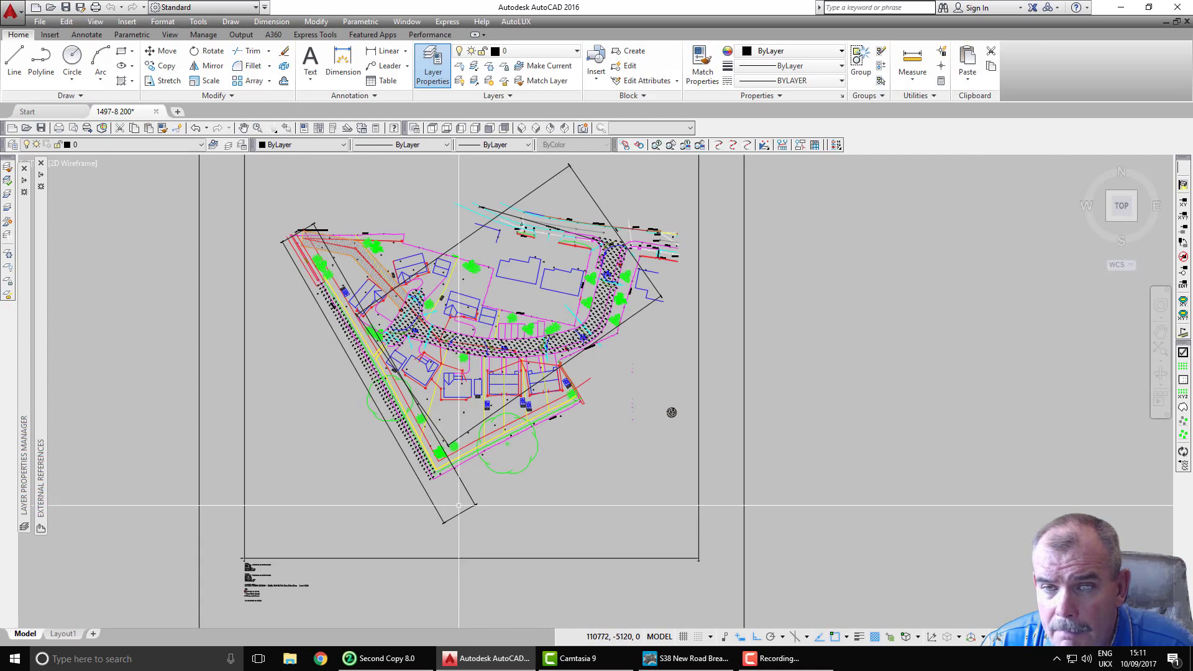
middle_drag(460, 354, 471, 435)
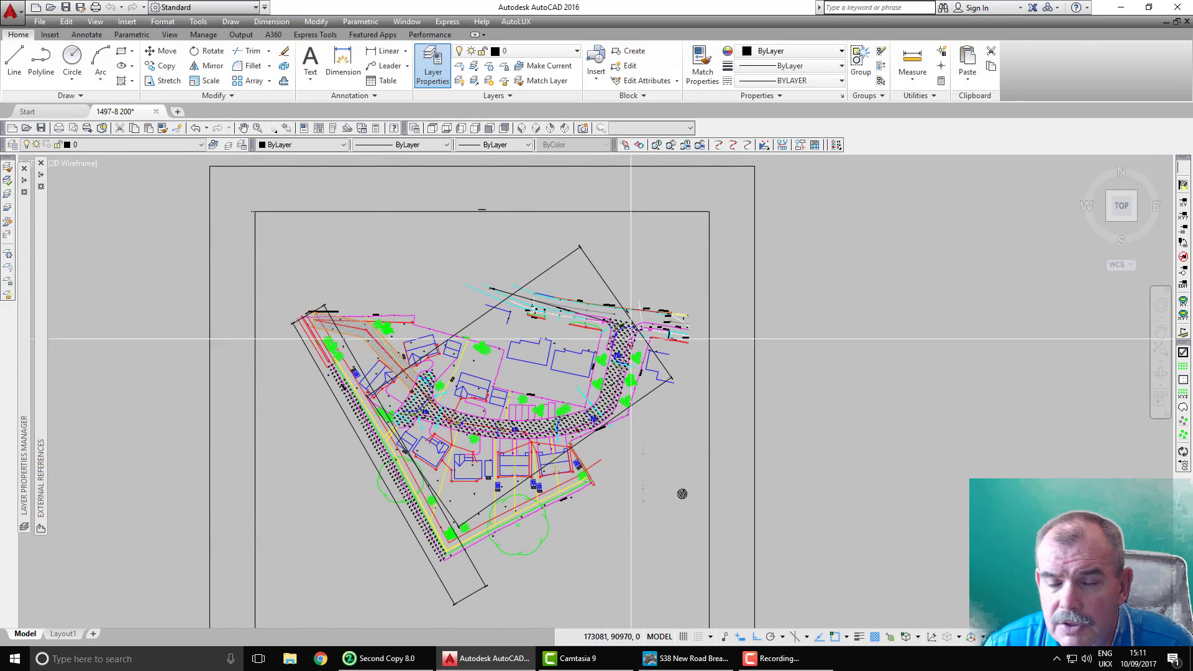
click(178, 112)
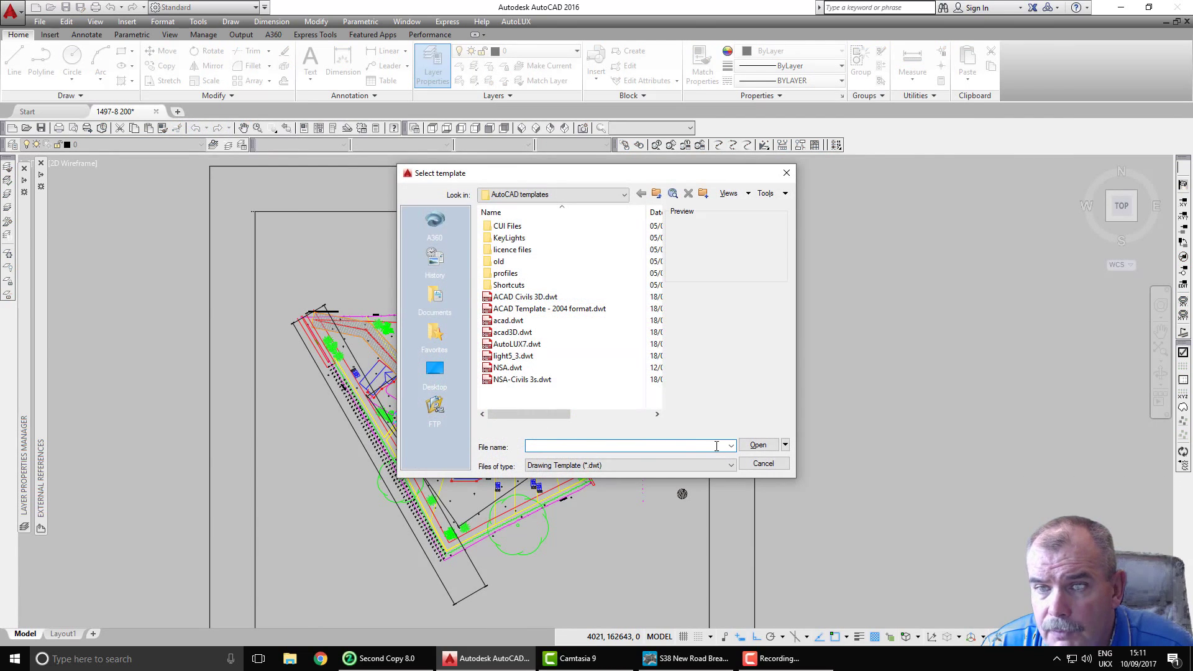
click(507, 322)
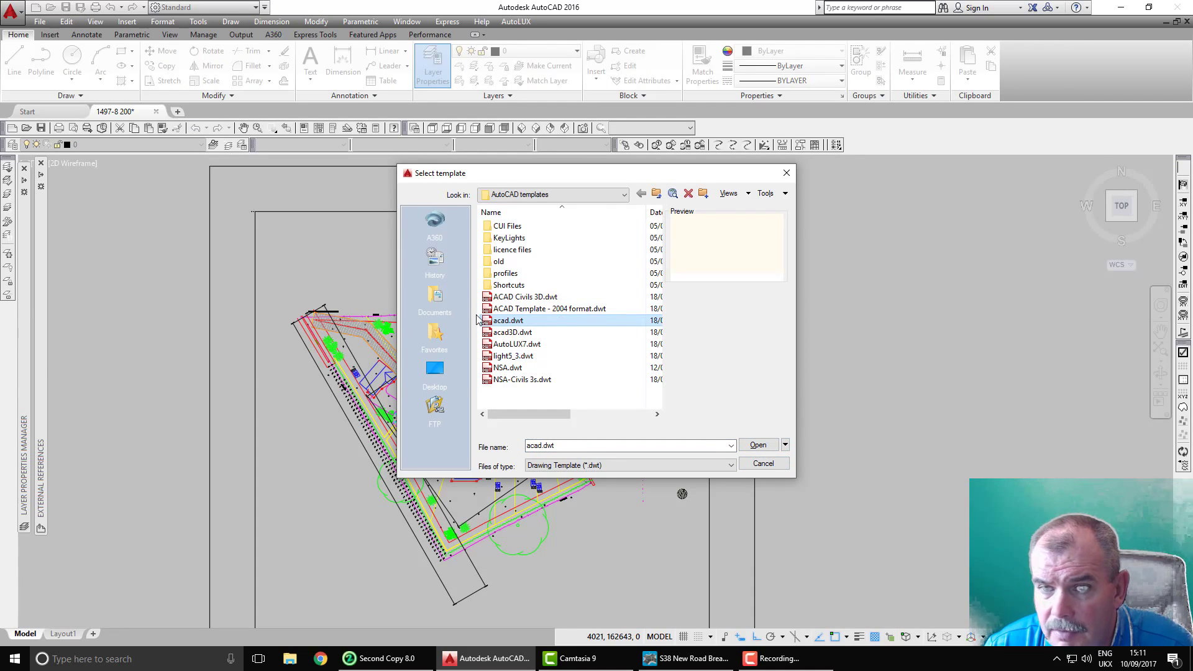
Start a blank drawing from the template and check its layer list.
click(758, 445)
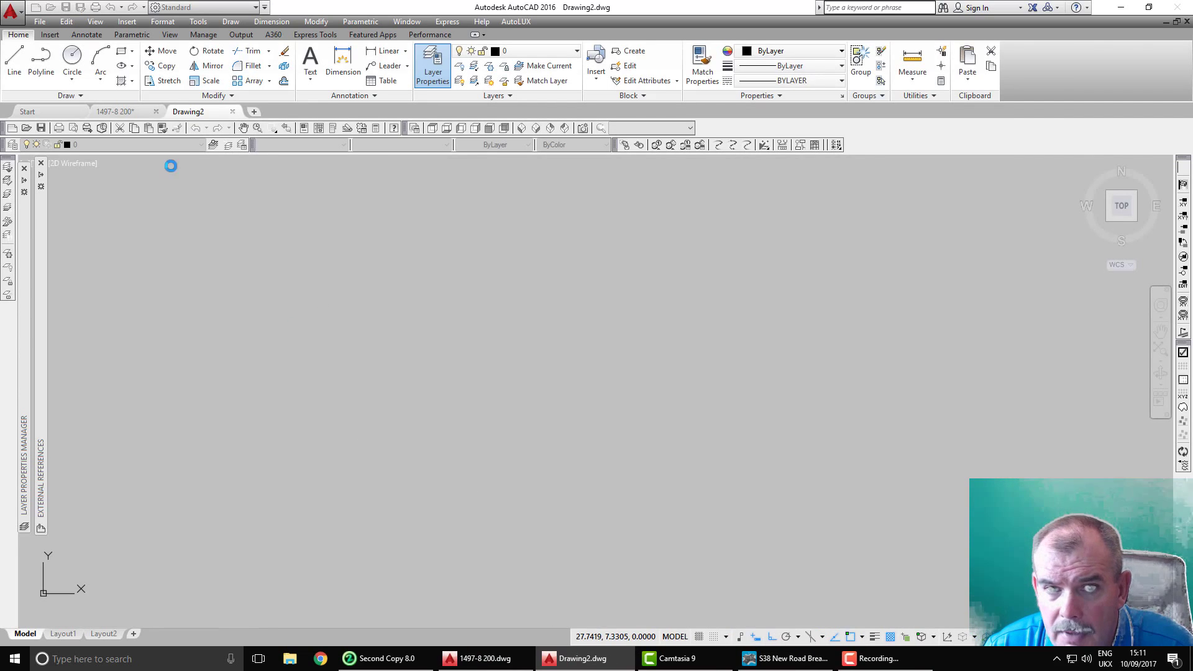
click(147, 145)
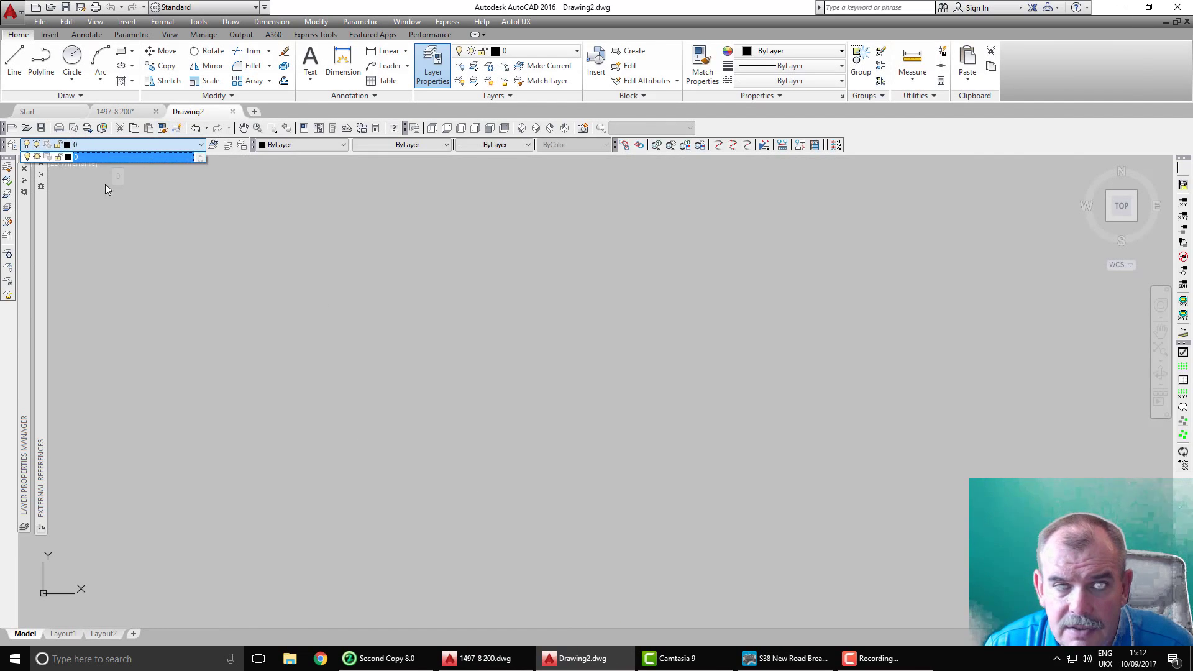
click(140, 242)
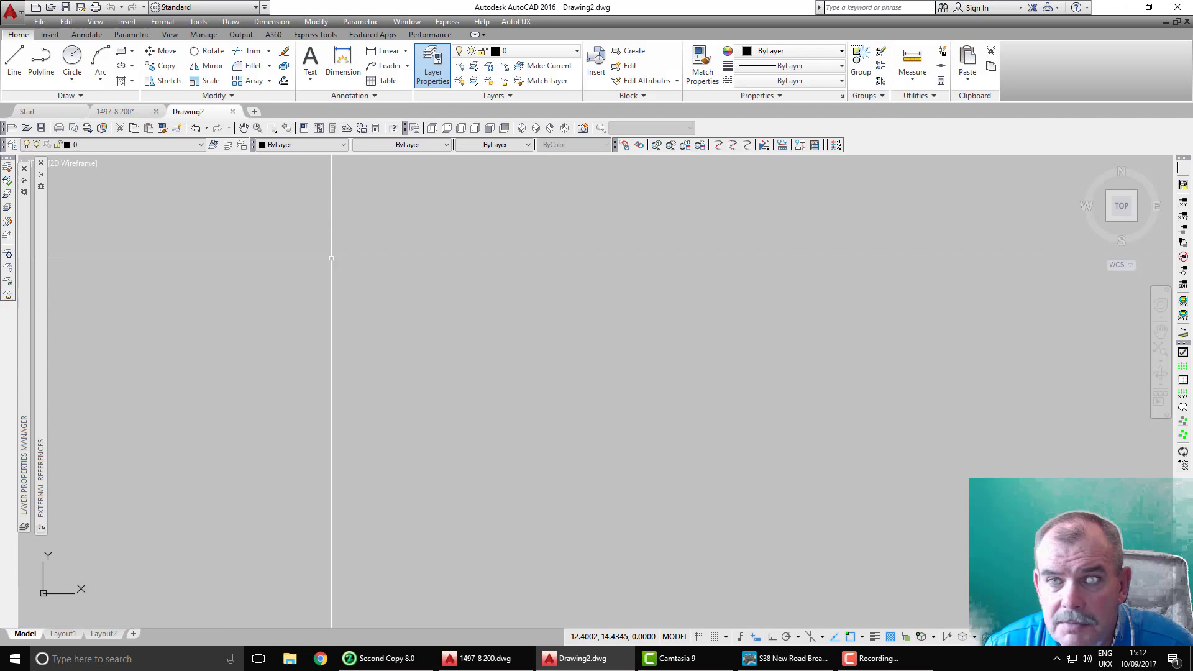
Choose 1497-8 200.dwg from the DXF folder as the block to insert.
click(125, 21)
click(134, 36)
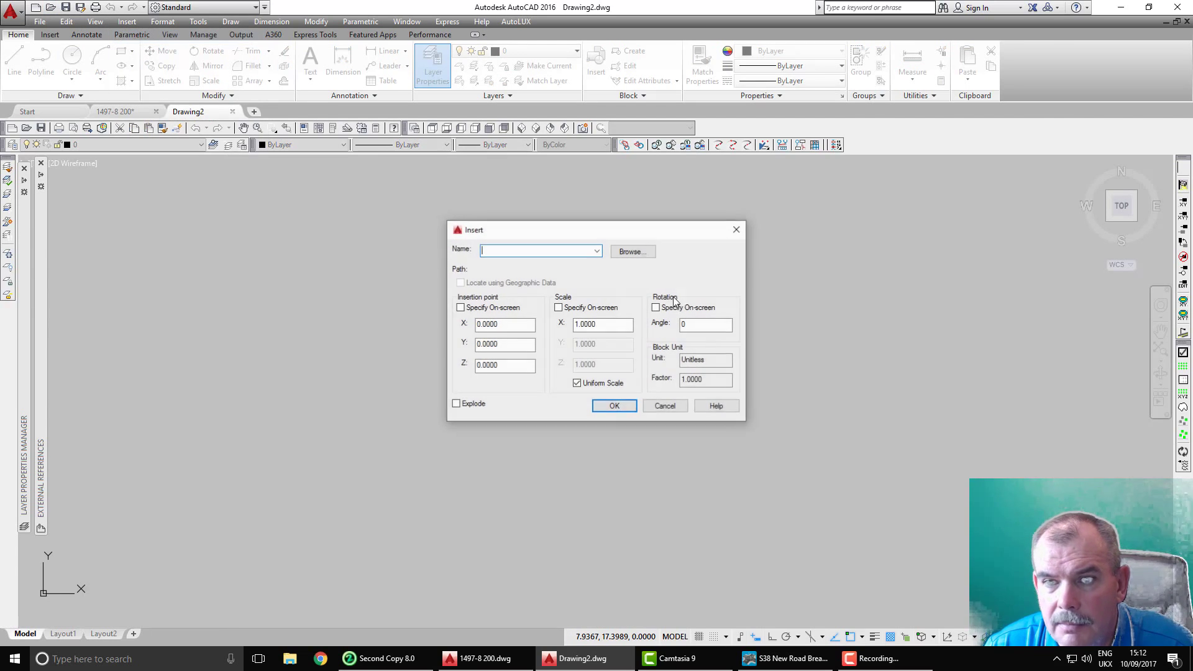
click(632, 255)
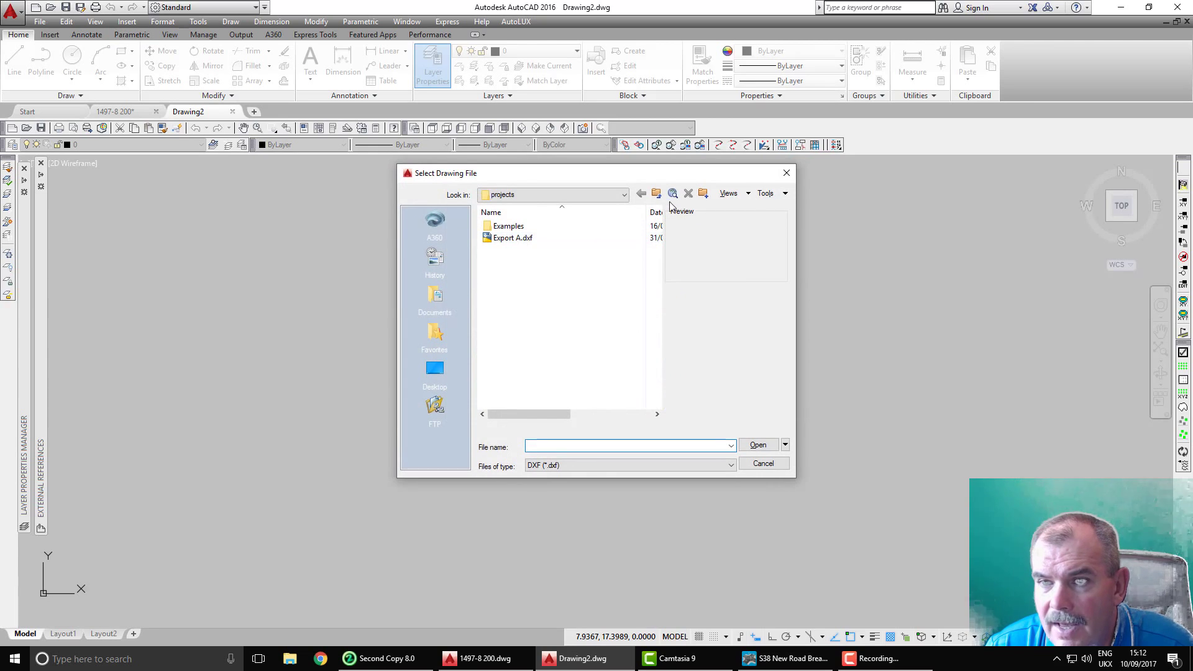
double_click(632, 233)
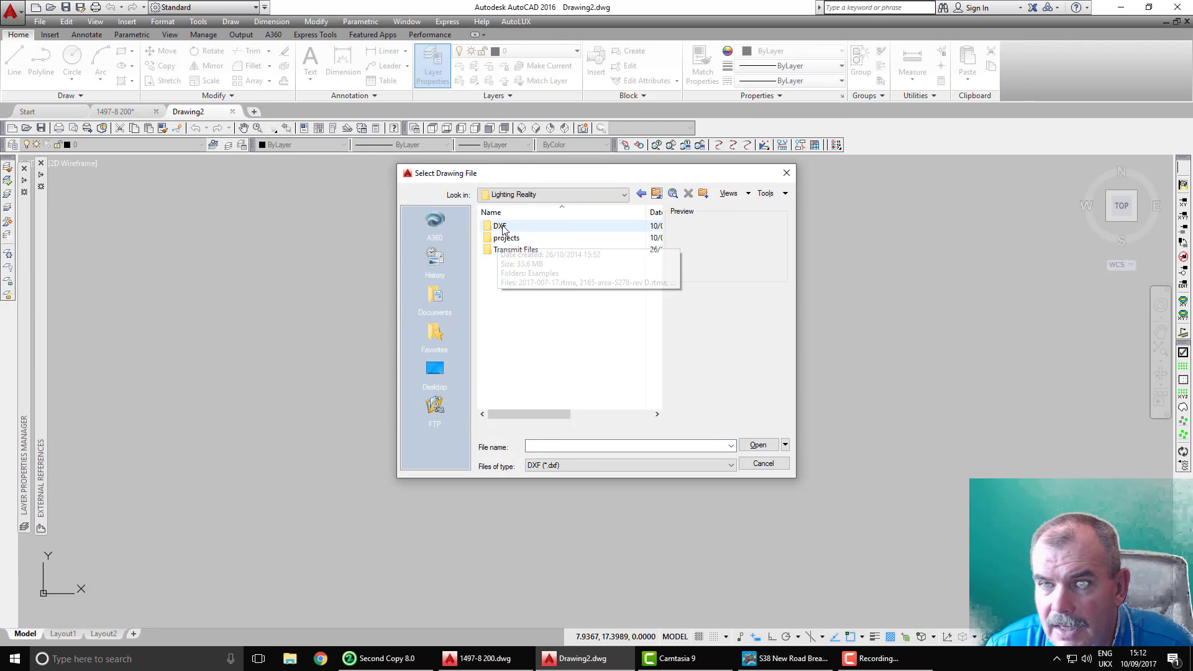
double_click(500, 226)
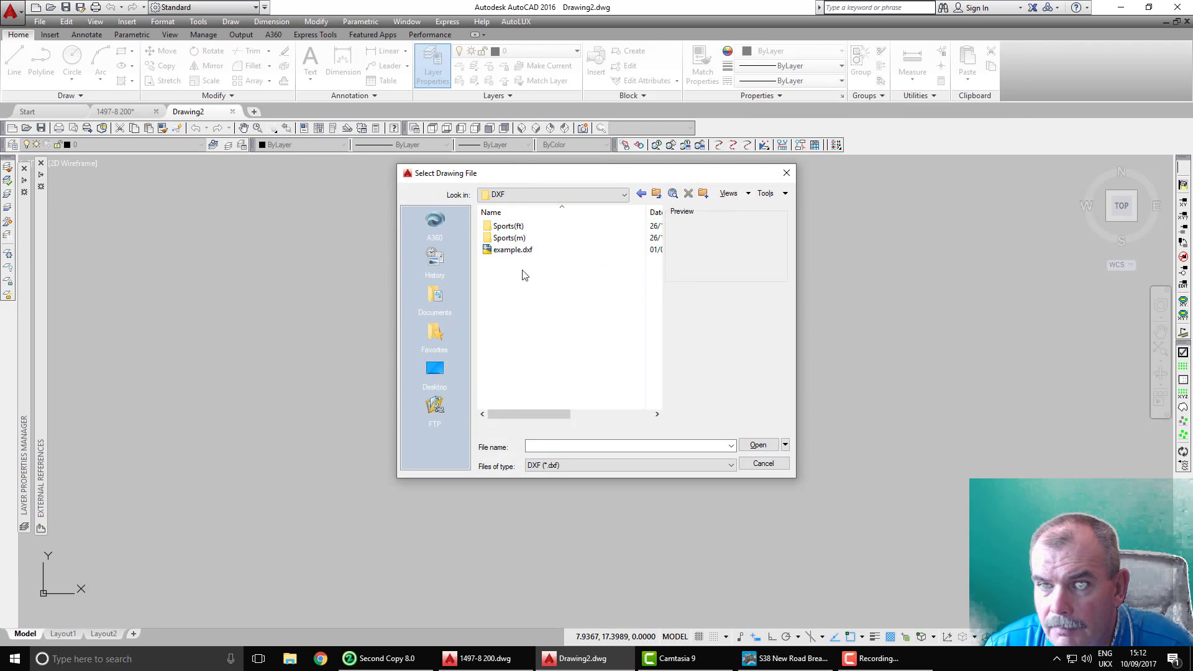
click(539, 469)
click(542, 483)
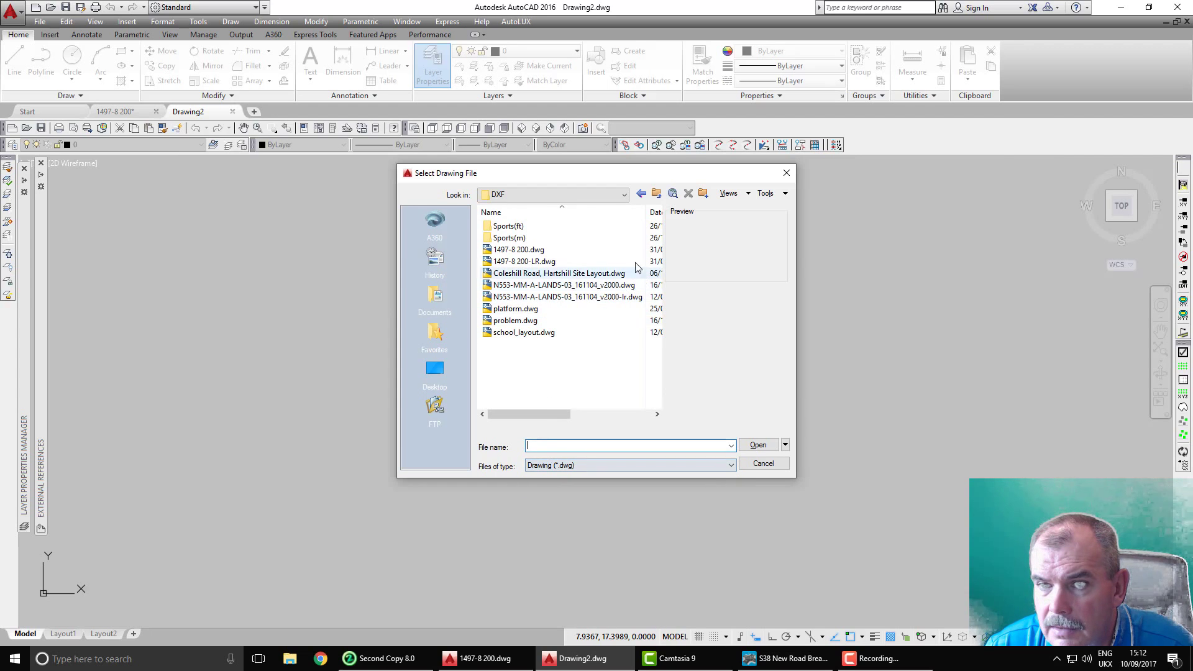
click(520, 250)
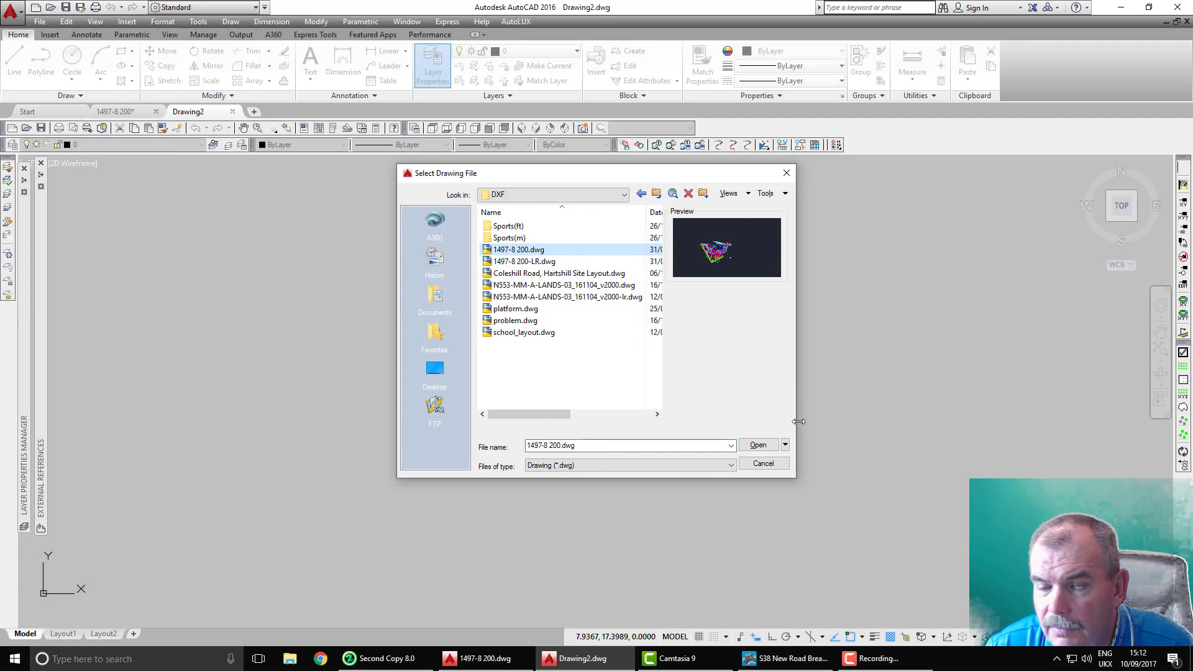
click(758, 445)
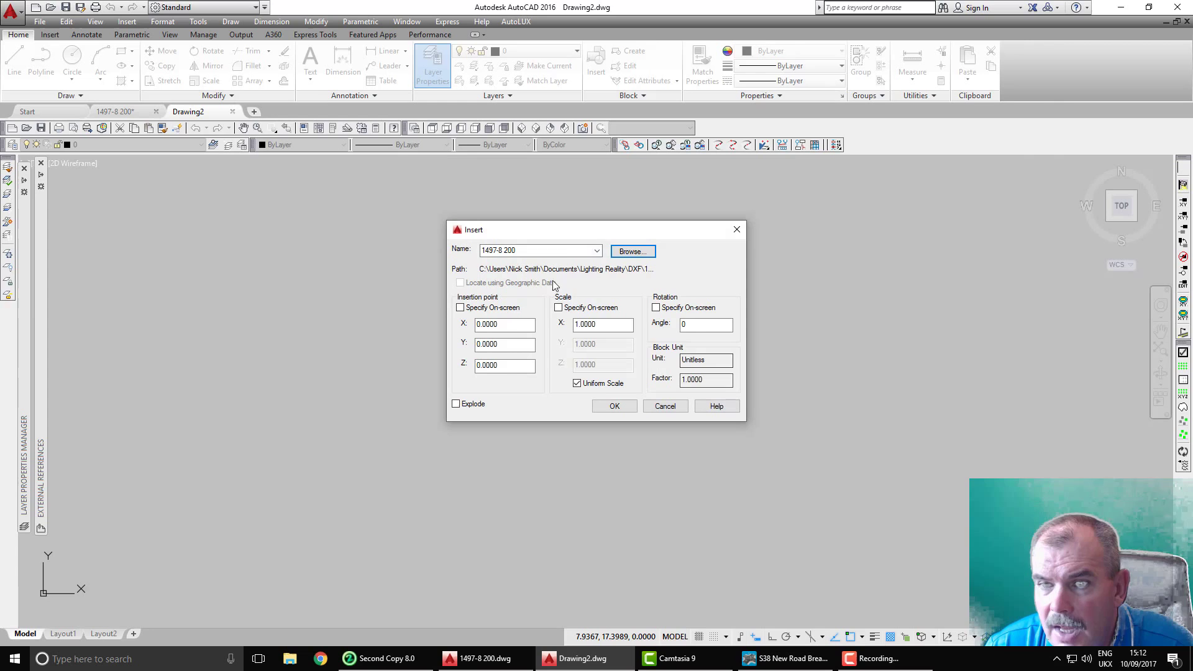
Insert the drawing at 0.001 scale with Explode ticked.
double_click(600, 324)
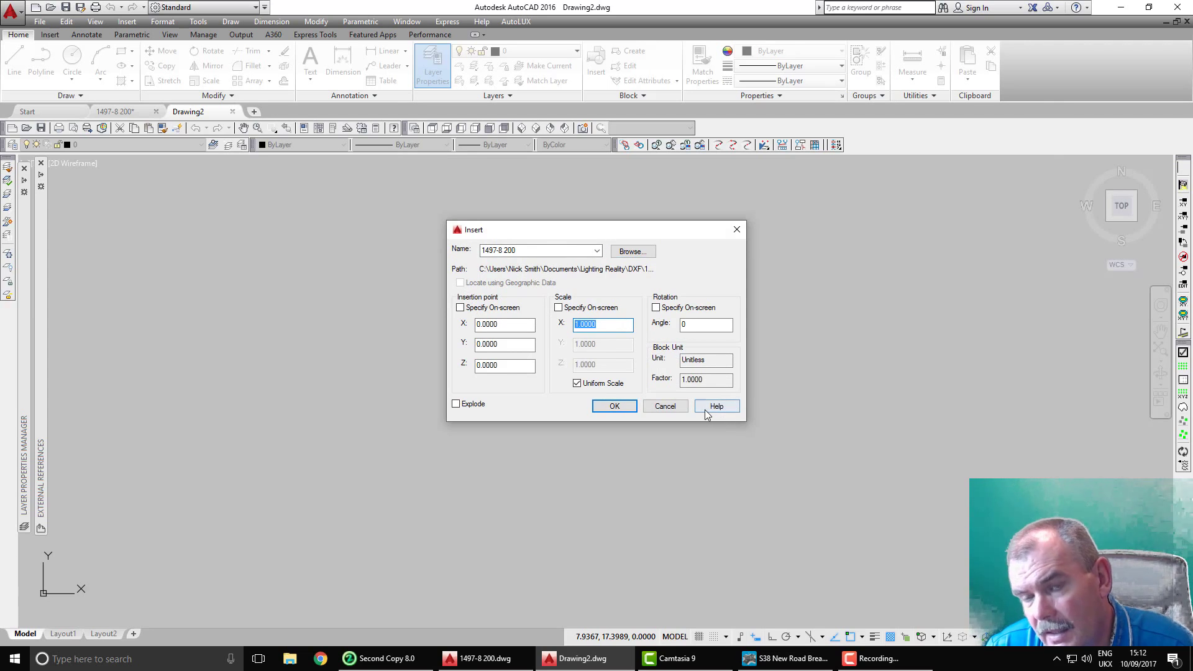
text(0.)
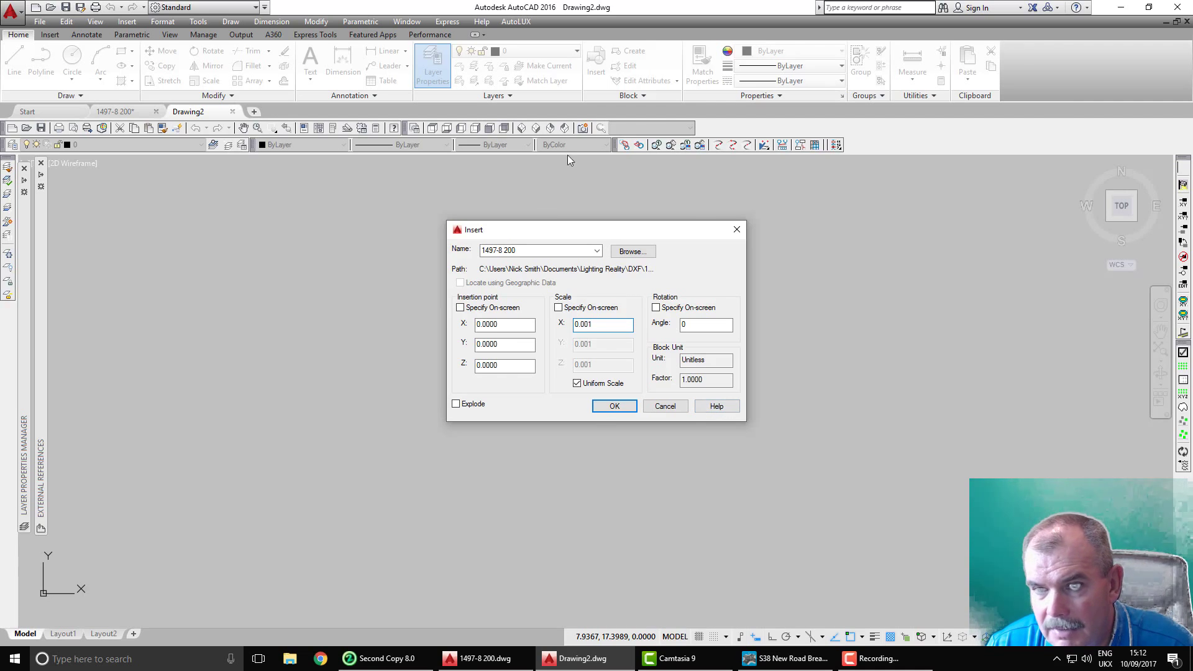
click(456, 404)
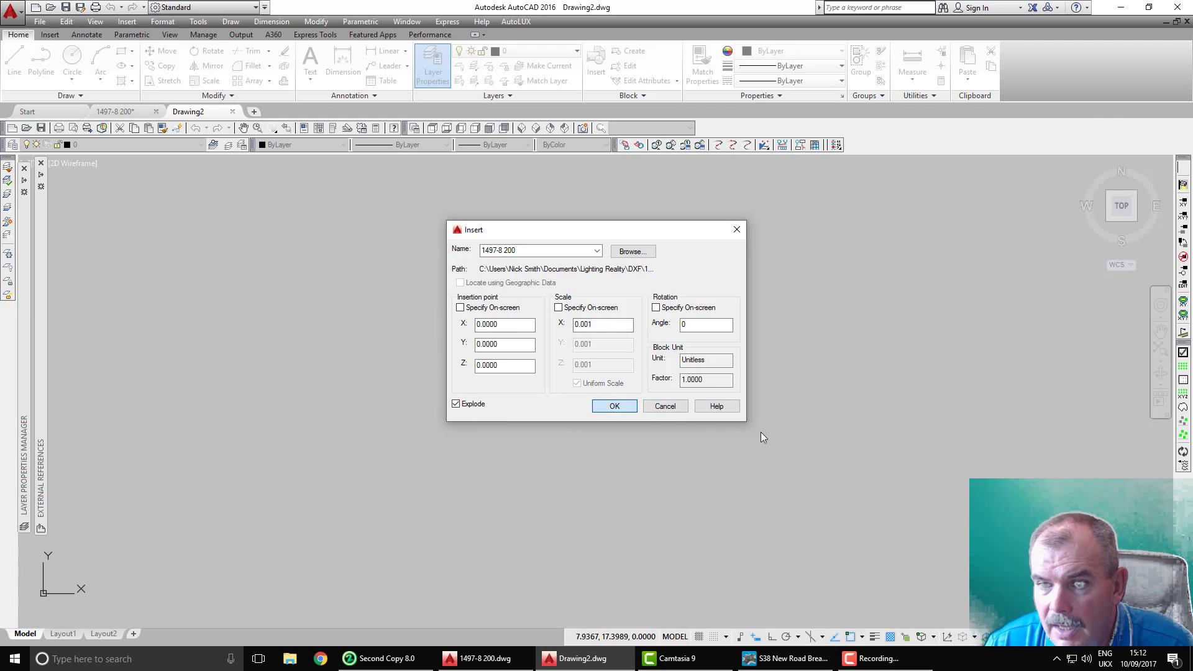
key(Return)
Zoom to extents with Z, E and pick the 3500 dimension to check its layer.
text(z)
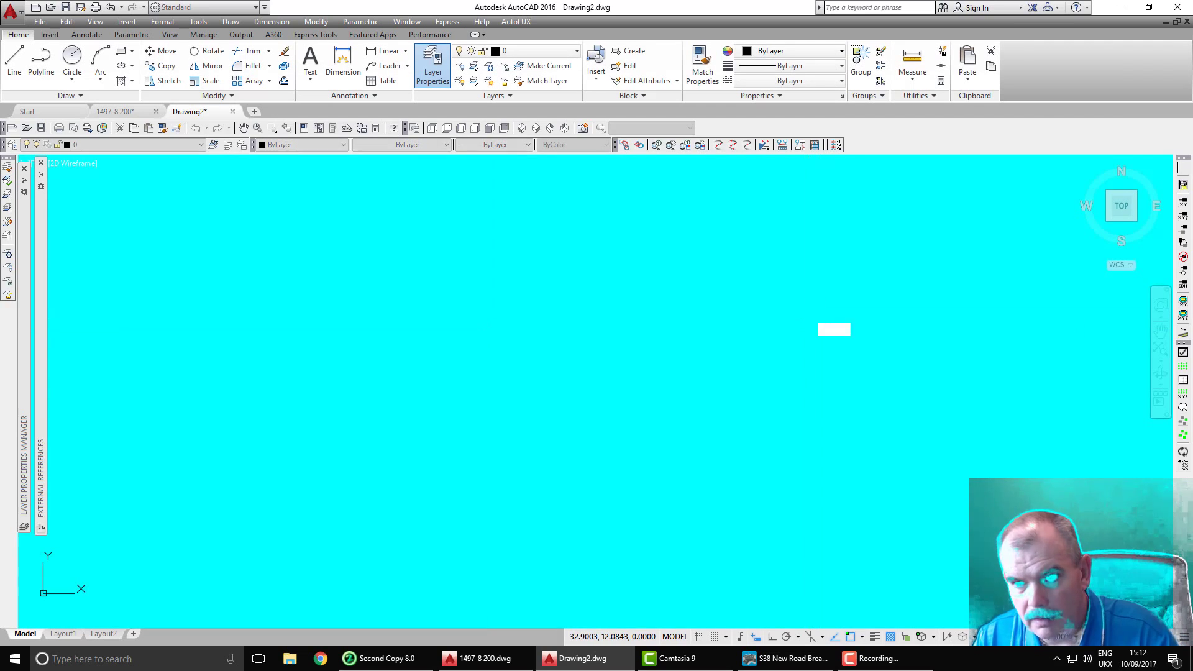
key(Return)
text(e)
key(Return)
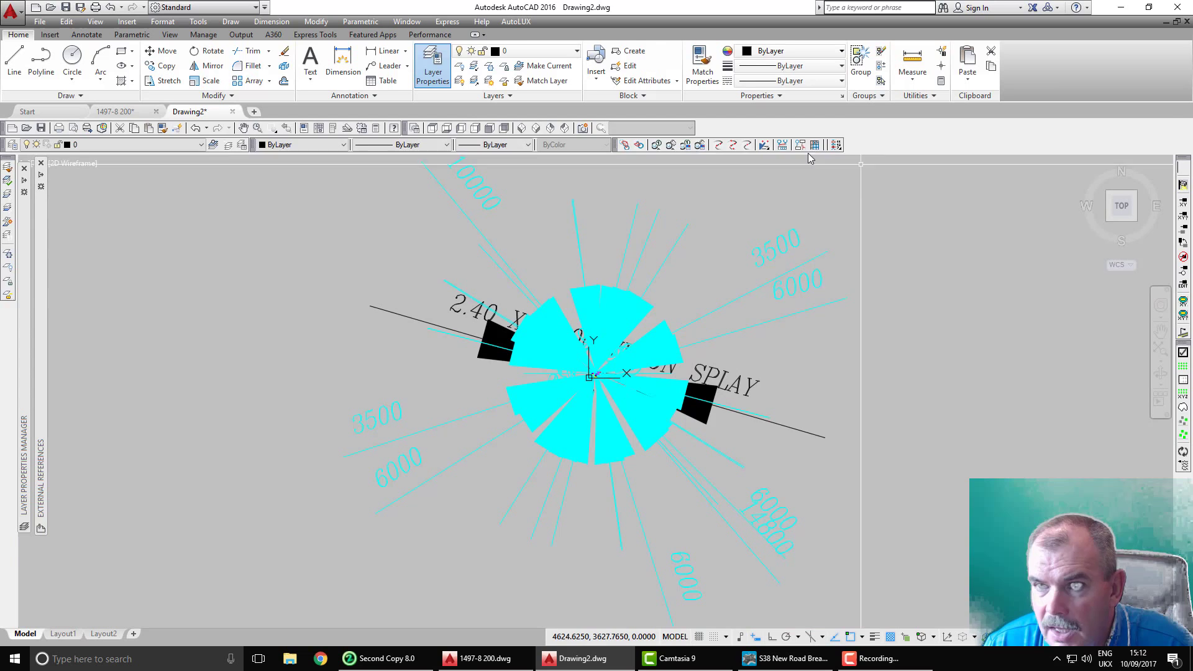
click(778, 244)
key(Escape)
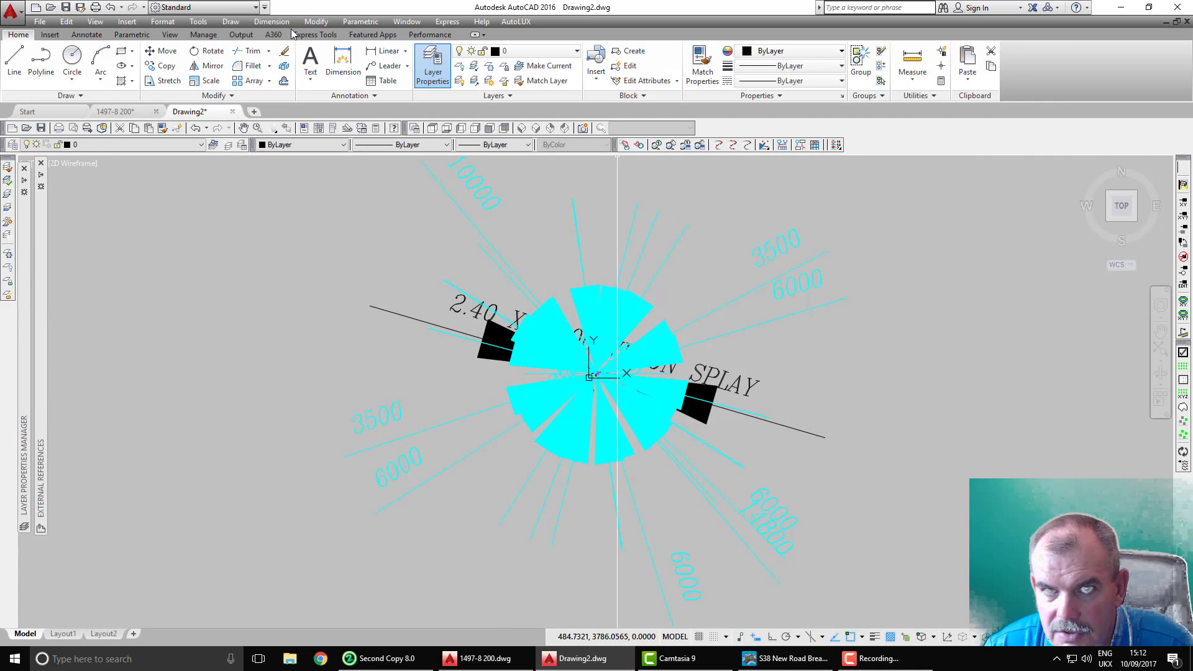
Check the overall scale on the Standard dimension style's Fit tab, then close the dialogs.
click(272, 21)
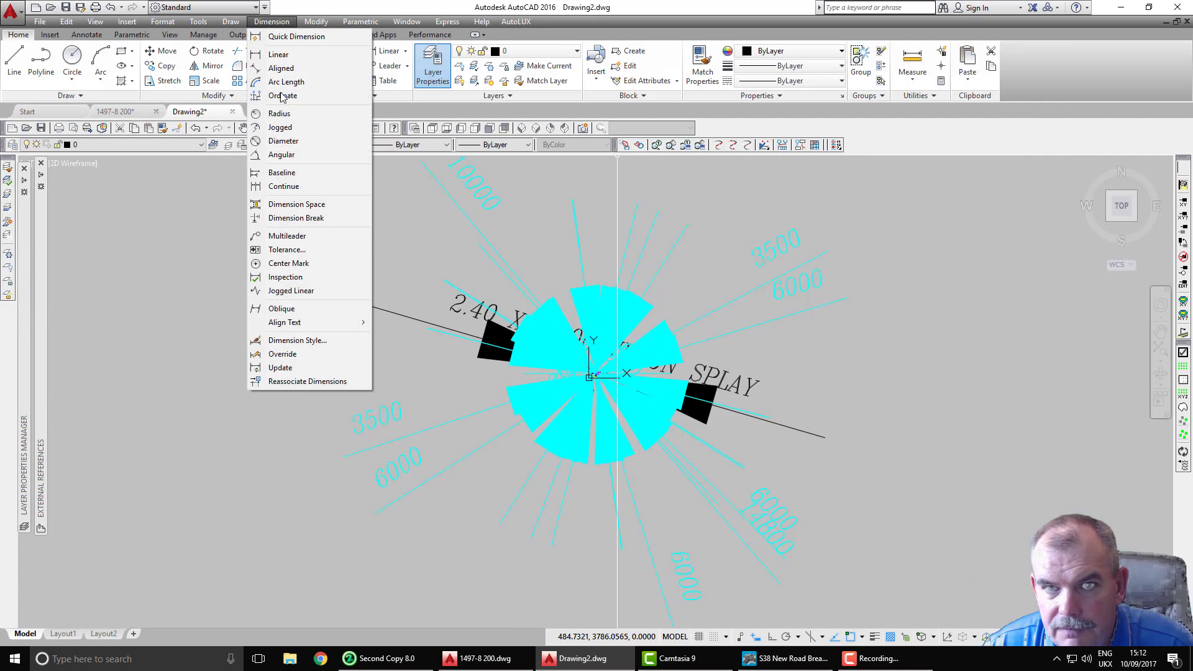
click(297, 340)
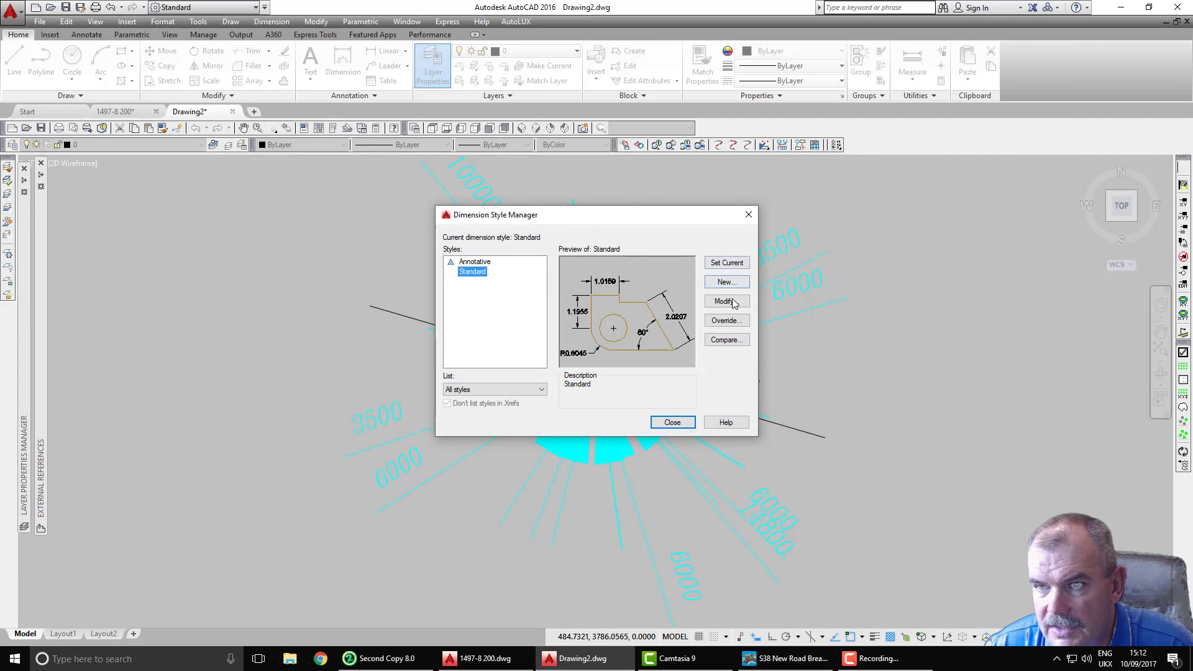
click(726, 301)
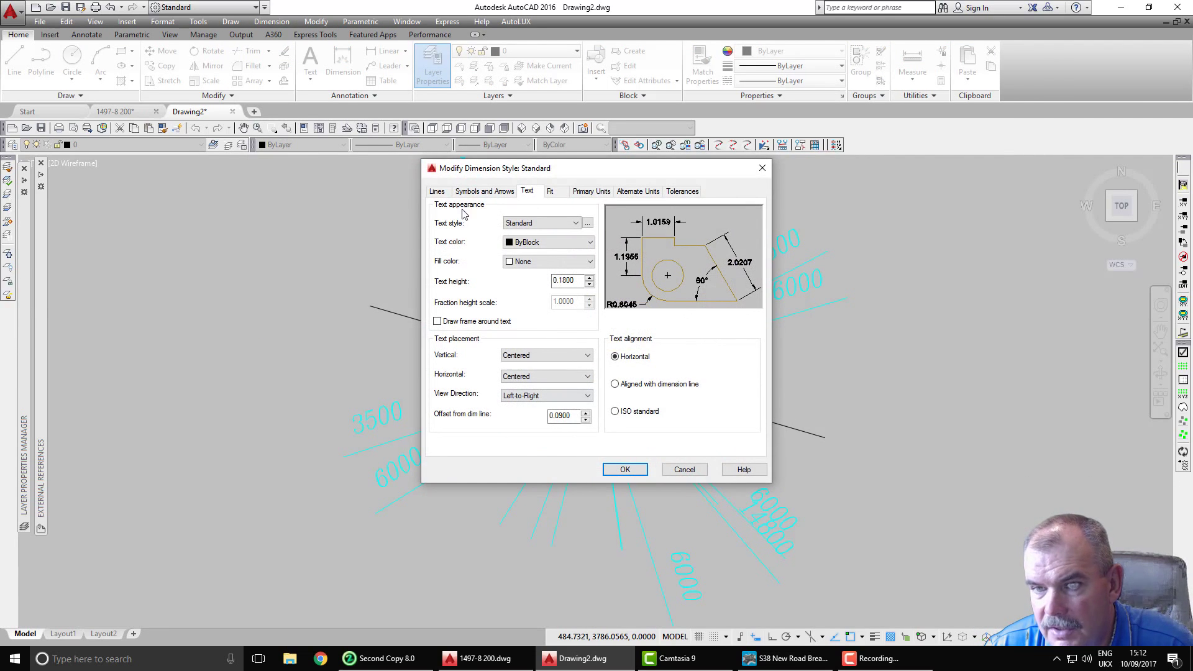
click(551, 192)
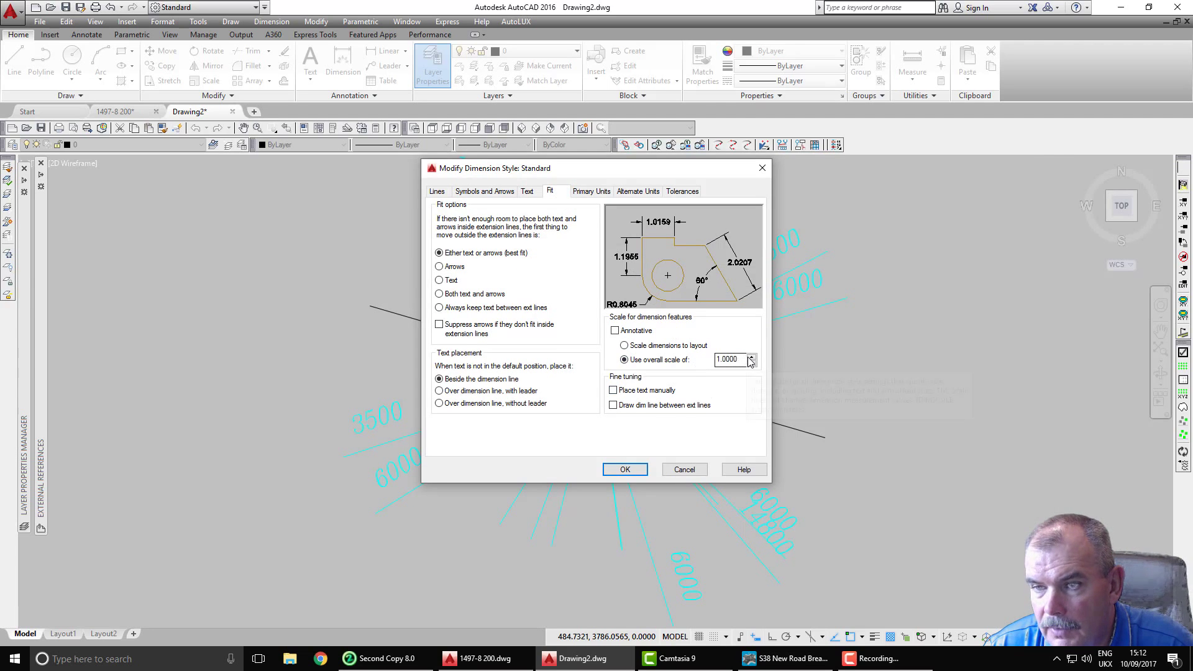
click(685, 470)
click(738, 455)
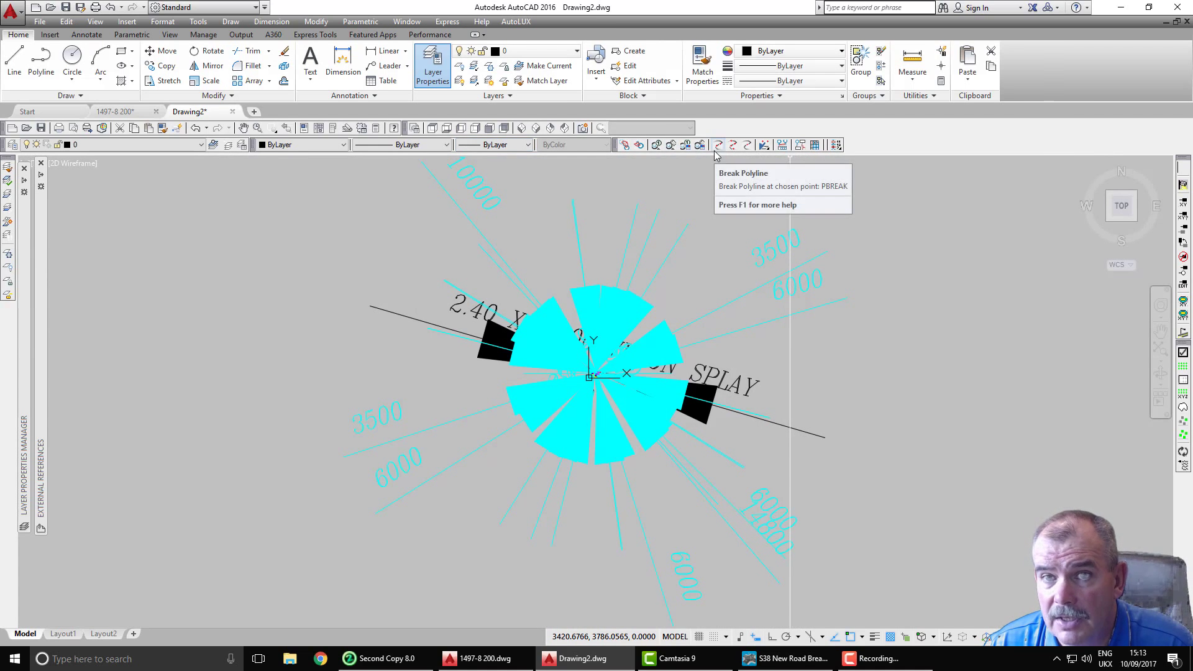
Freeze the layers of the cyan hatch and the vision splay by picking them.
click(492, 72)
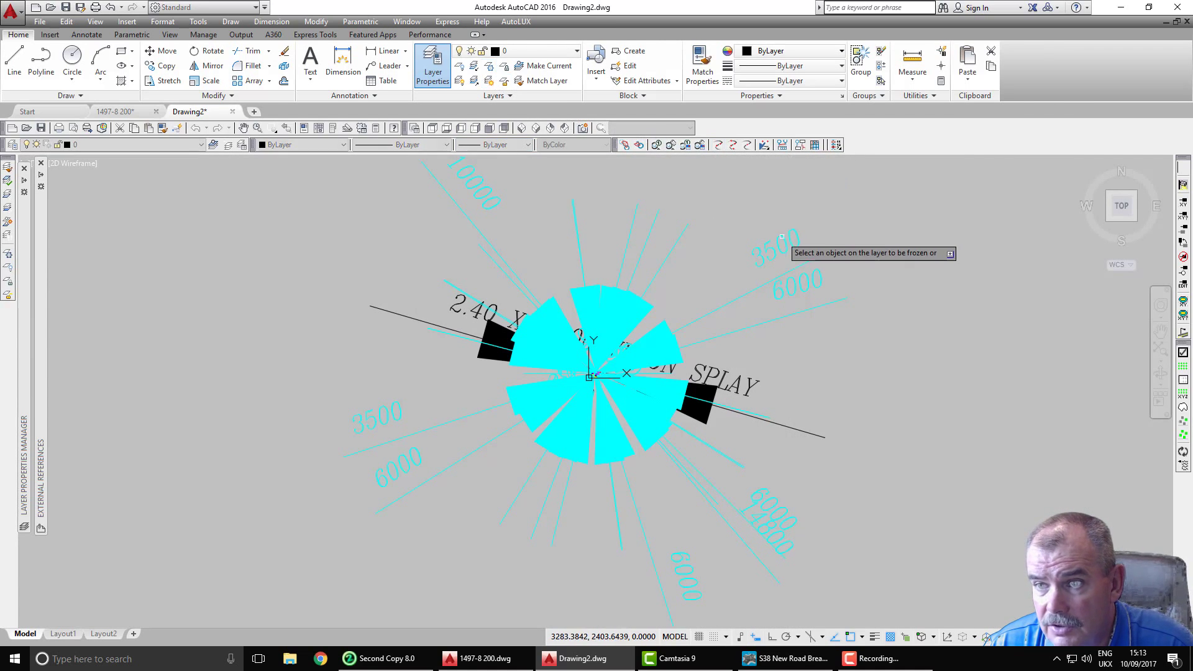
click(780, 276)
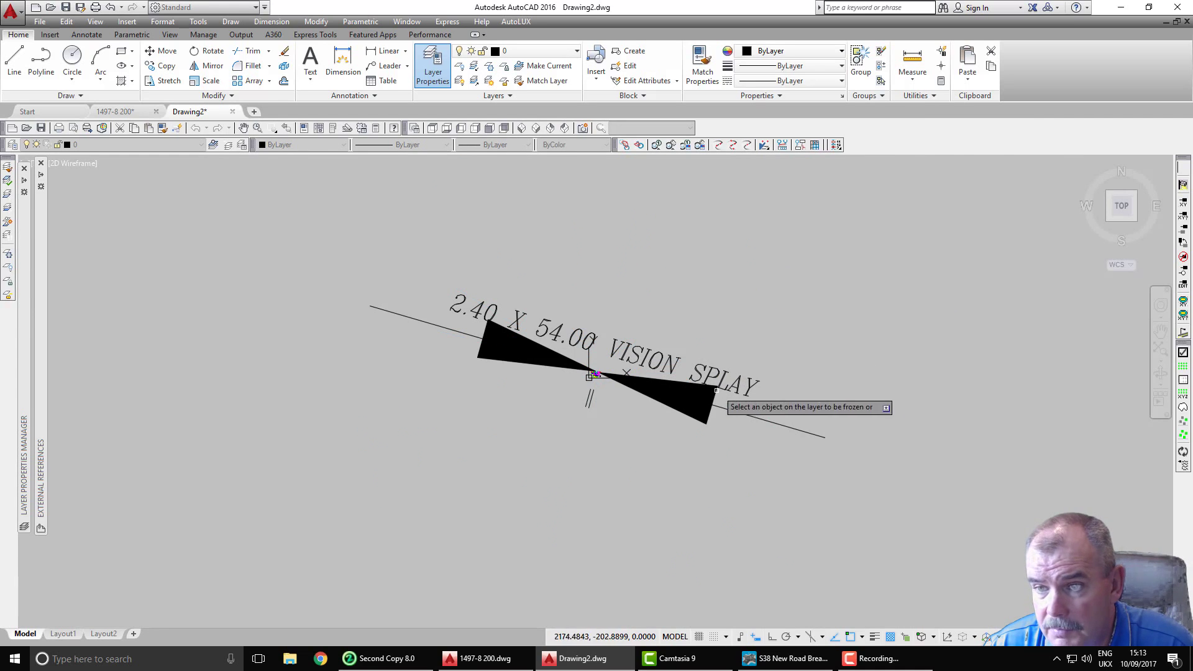
click(741, 414)
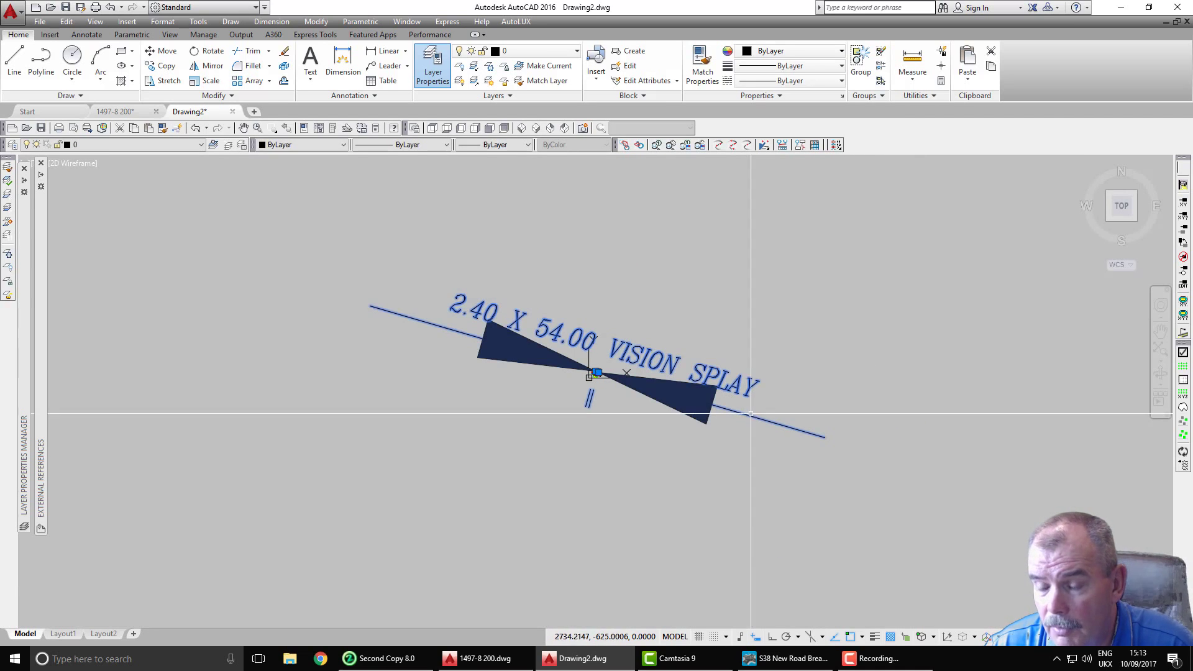
Measure the perpendicular distance across the road from the road line: 7.2034.
scroll(683, 398, up, 15)
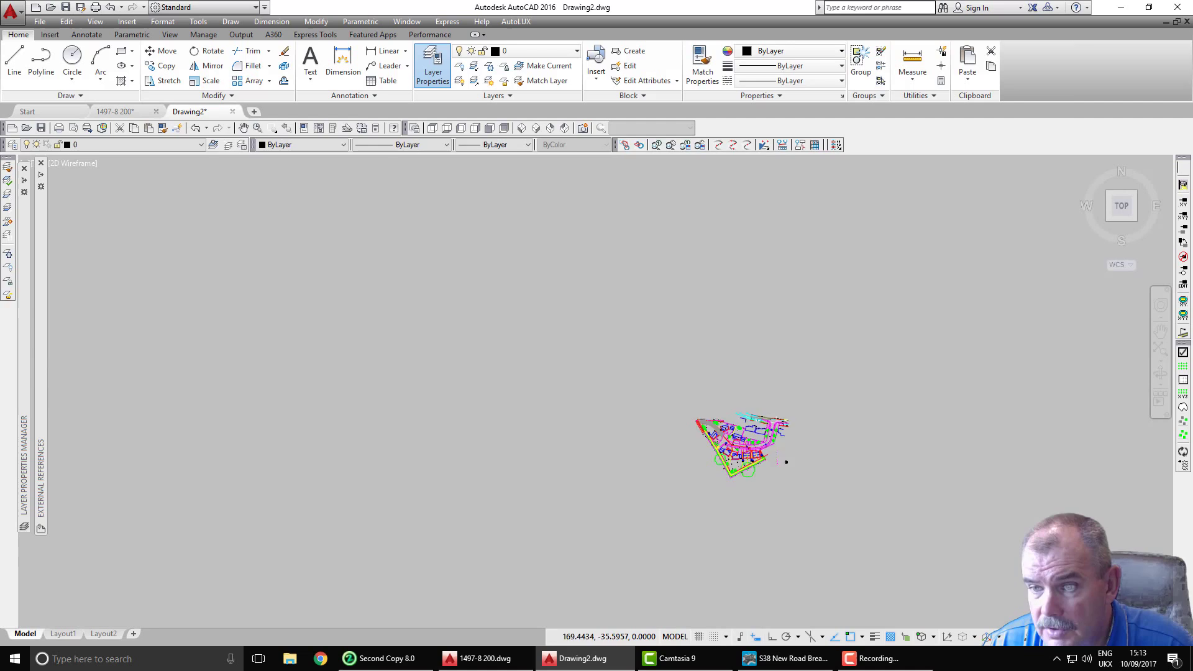
middle_drag(946, 256, 853, 405)
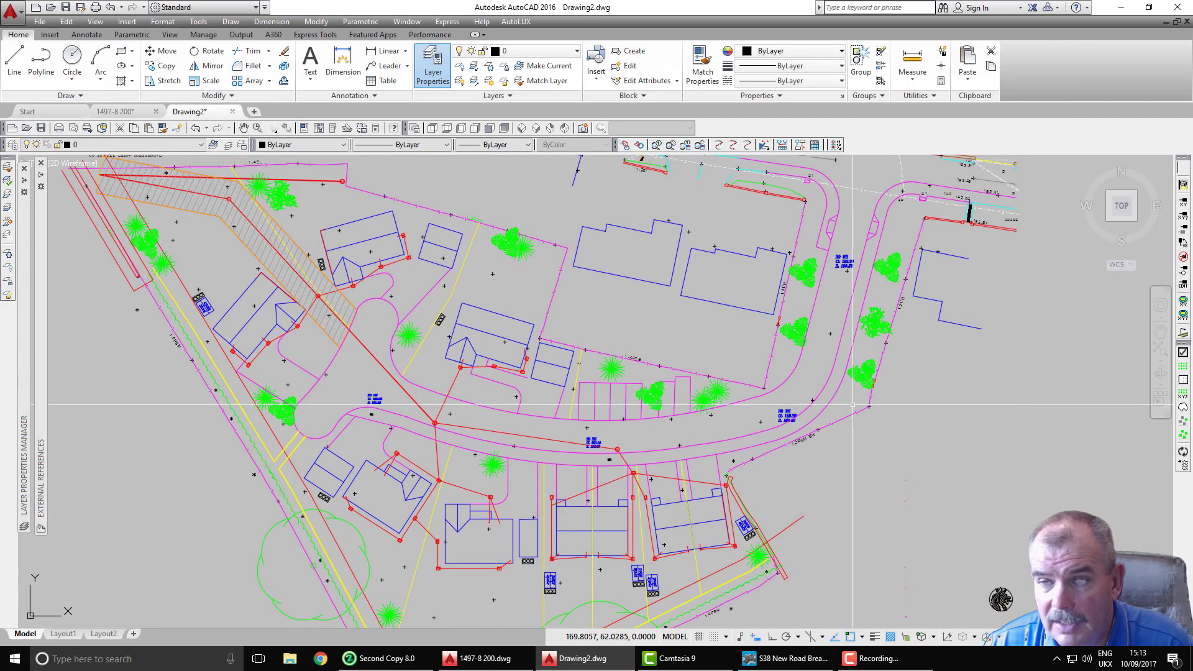
click(199, 23)
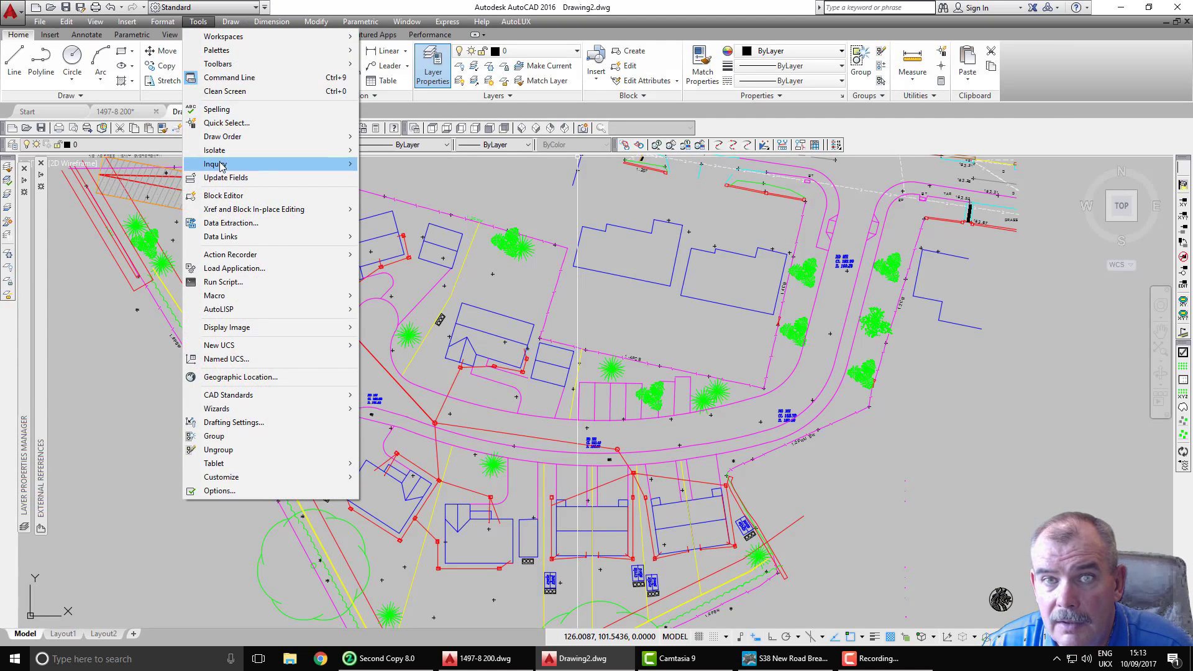
mouse_move(221, 166)
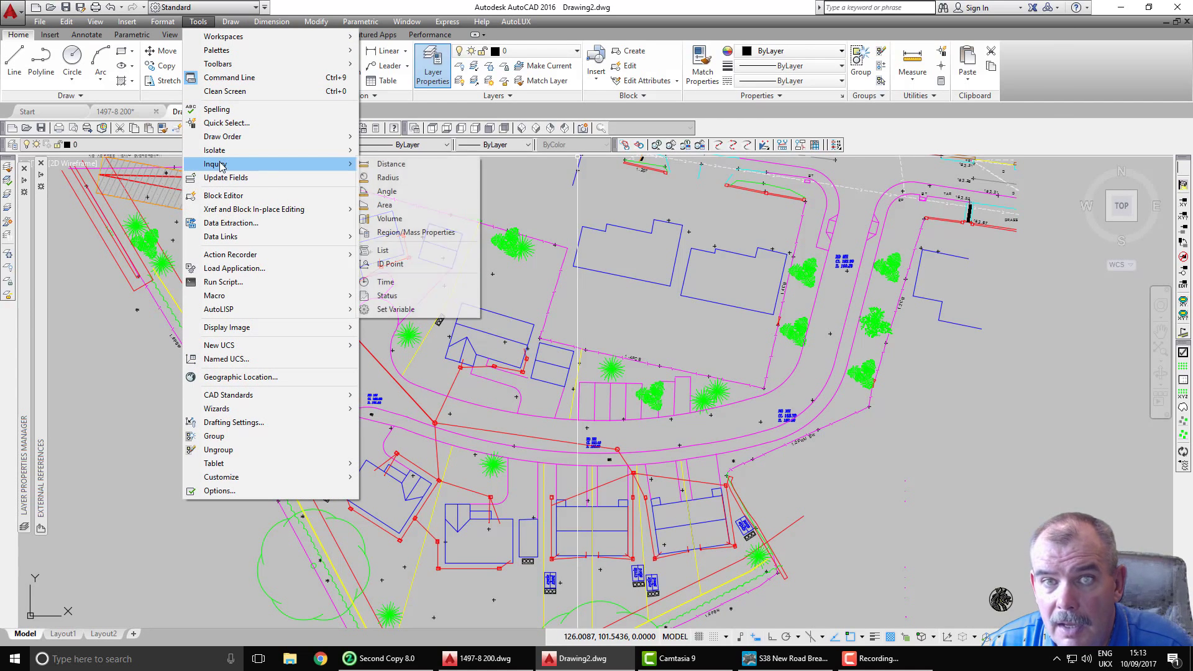
click(380, 171)
scroll(676, 448, up, 3)
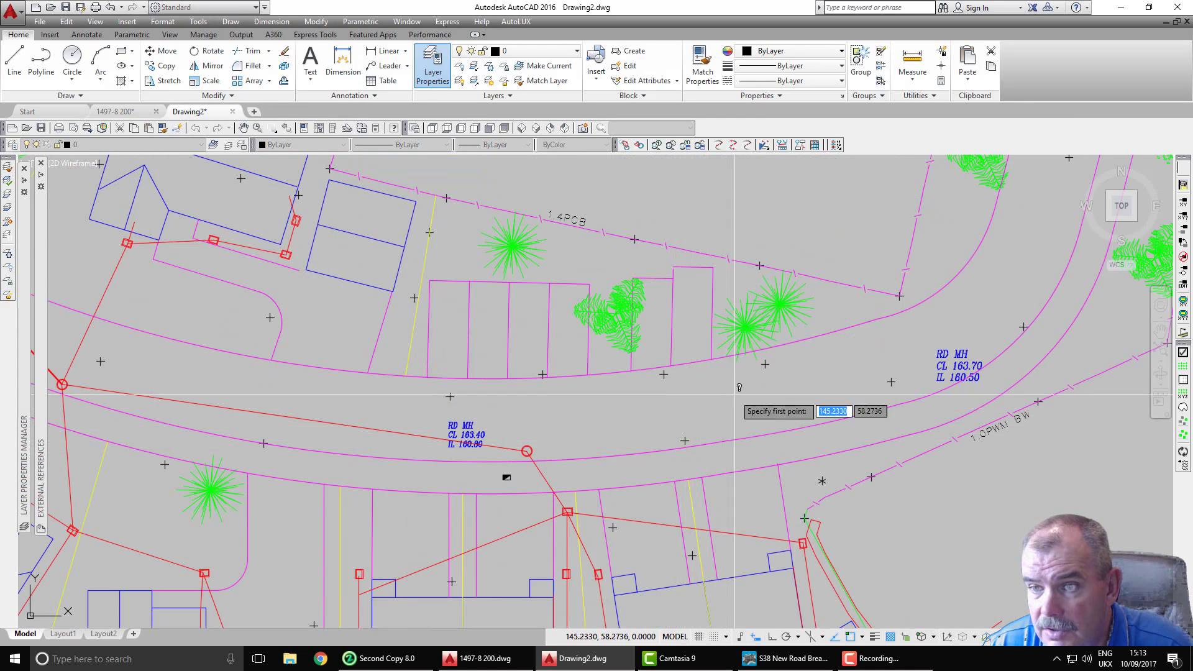
click(712, 359)
shift+right_click(745, 403)
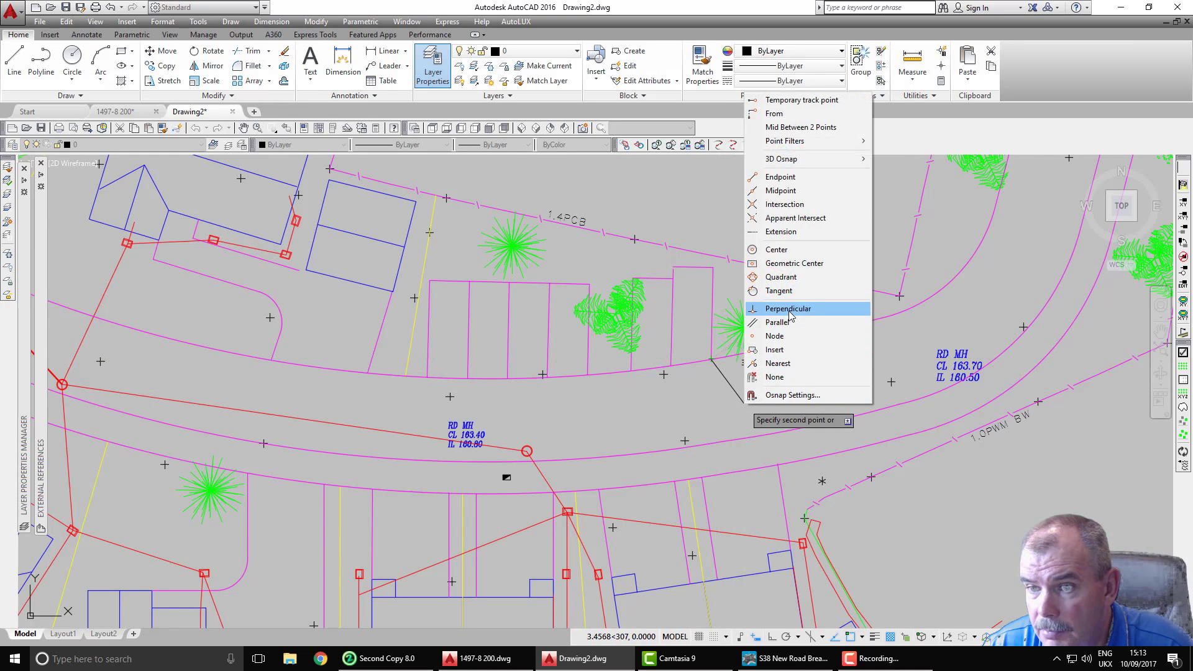
click(788, 309)
click(745, 466)
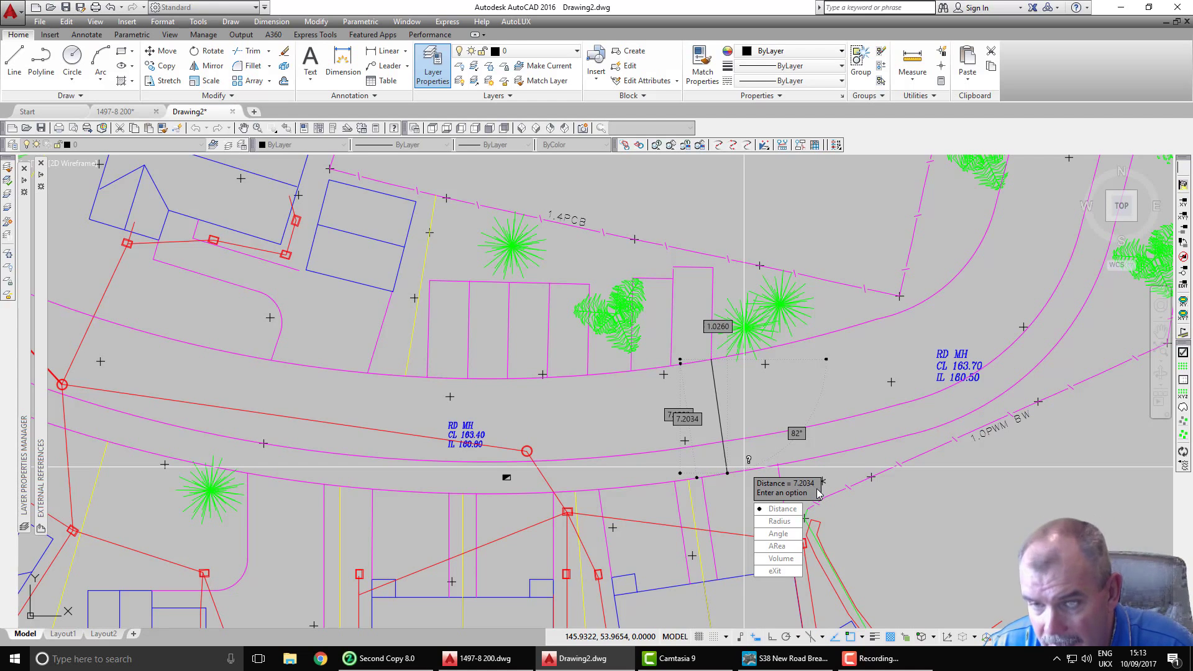
key(Escape)
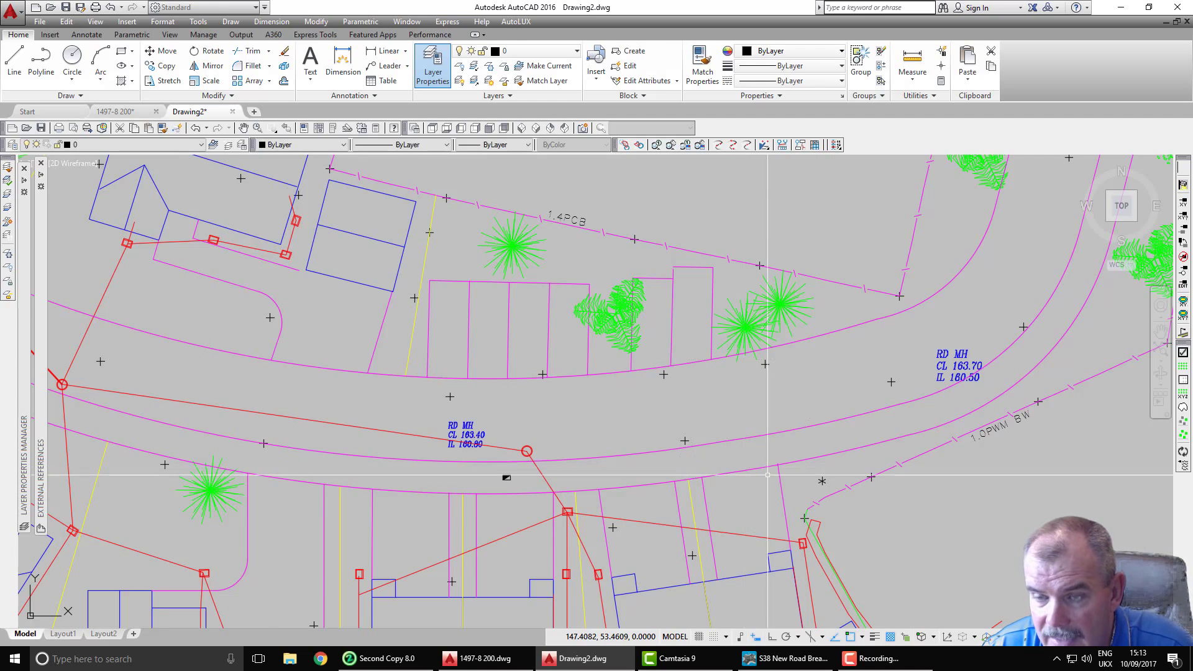
Save the drawing as 1497-8 200-LR1.dwg in the DXF folder and close it.
click(82, 8)
click(523, 261)
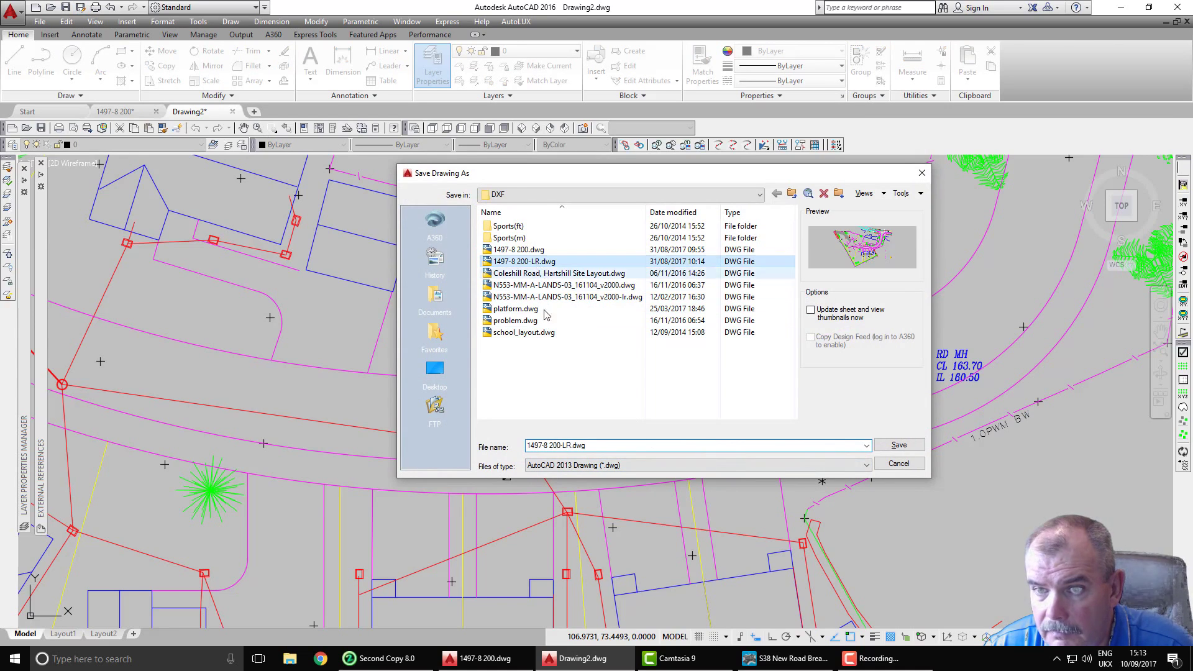
click(572, 445)
click(572, 445)
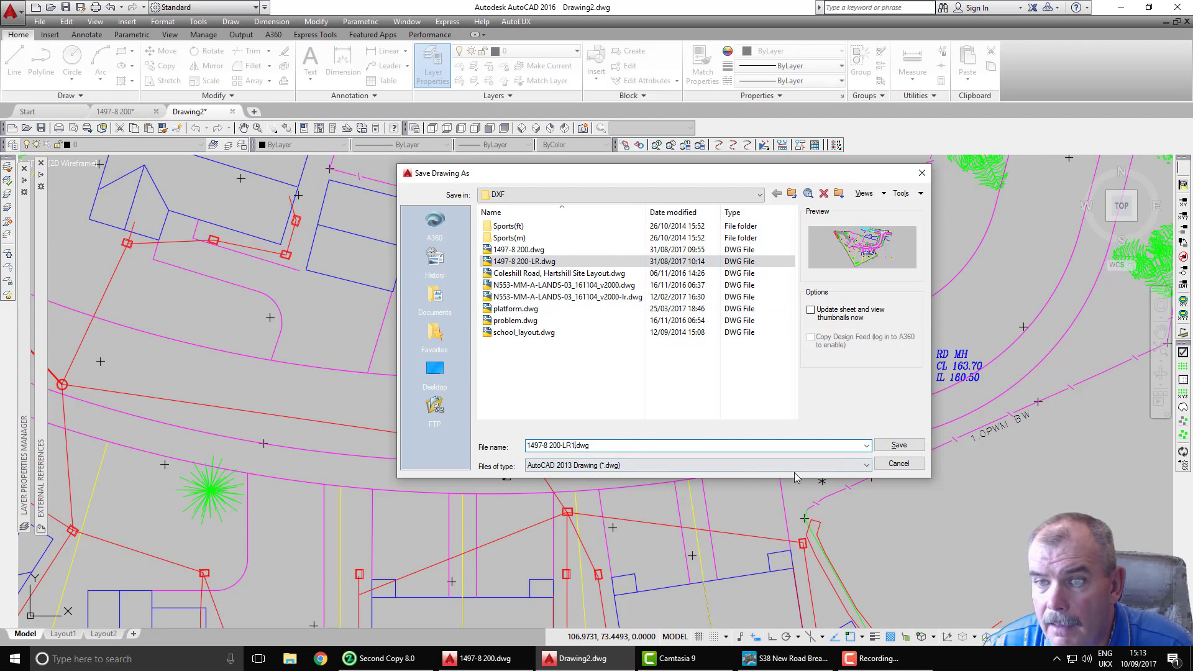
text(1)
click(921, 447)
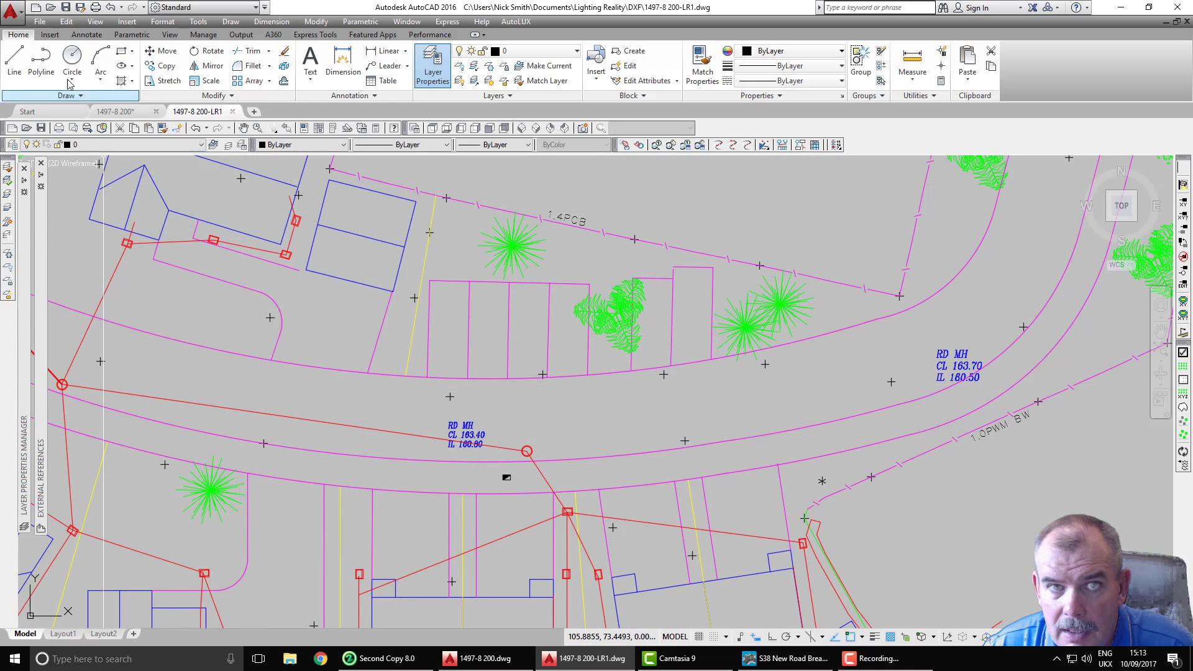
click(233, 112)
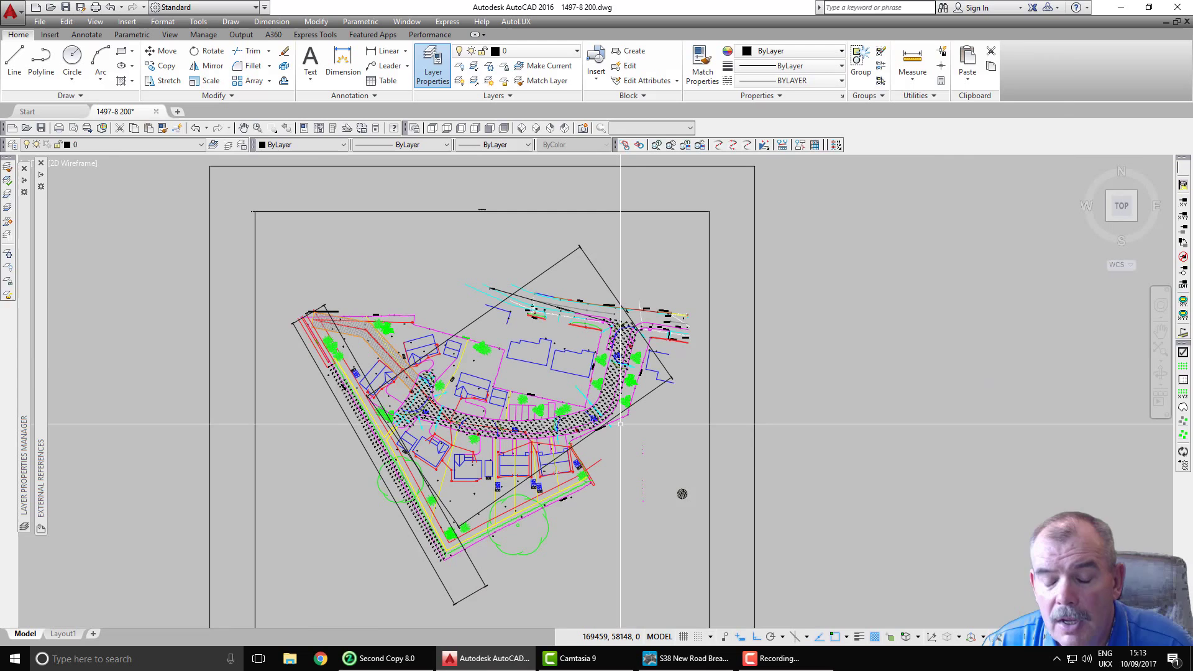